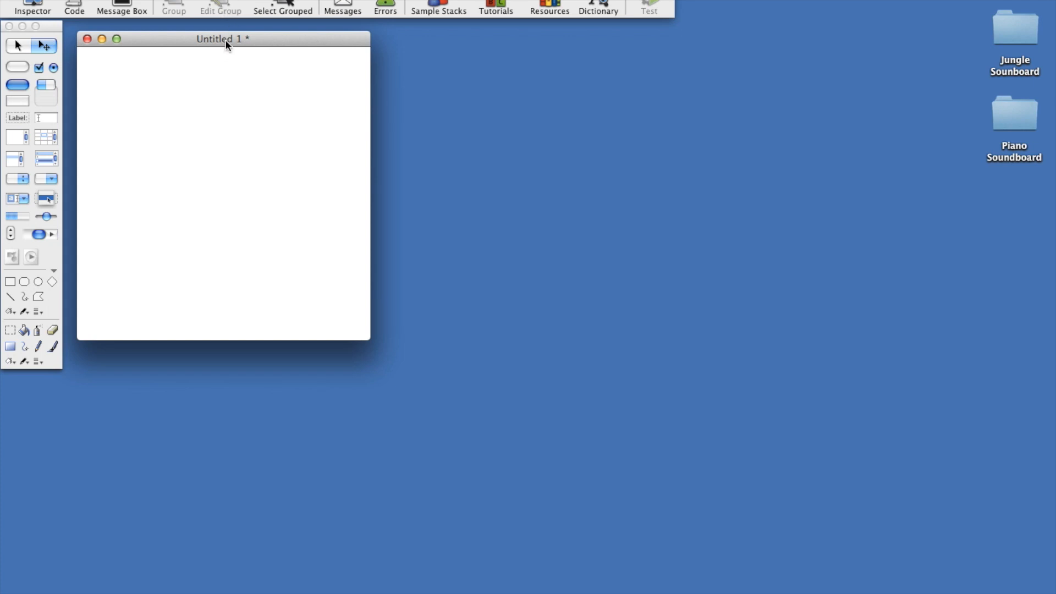
- Open the stack's properties and set its name to jungleSoundboard
right_click(200, 50)
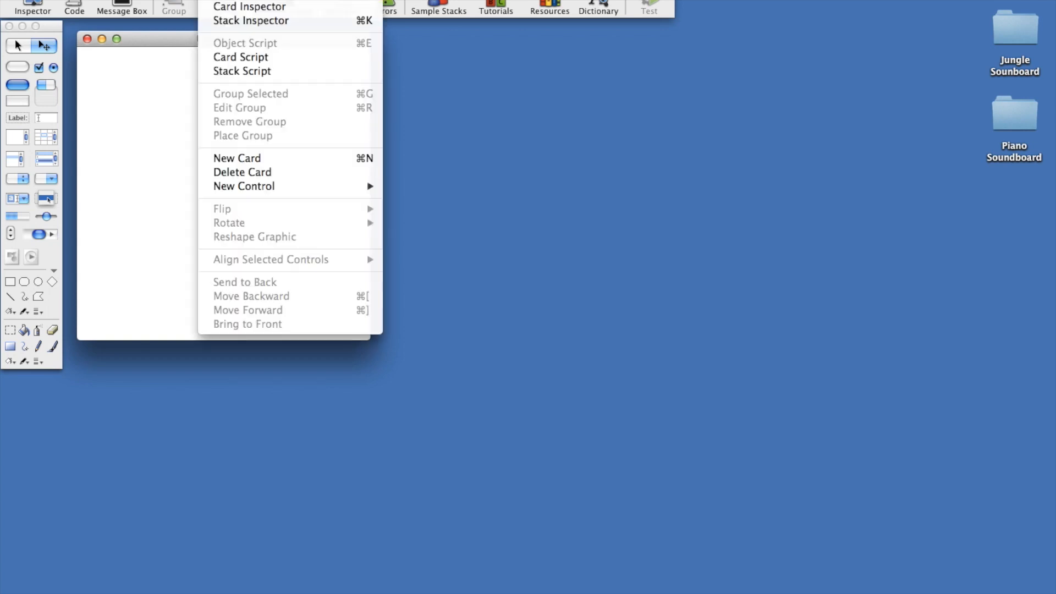
click(230, 22)
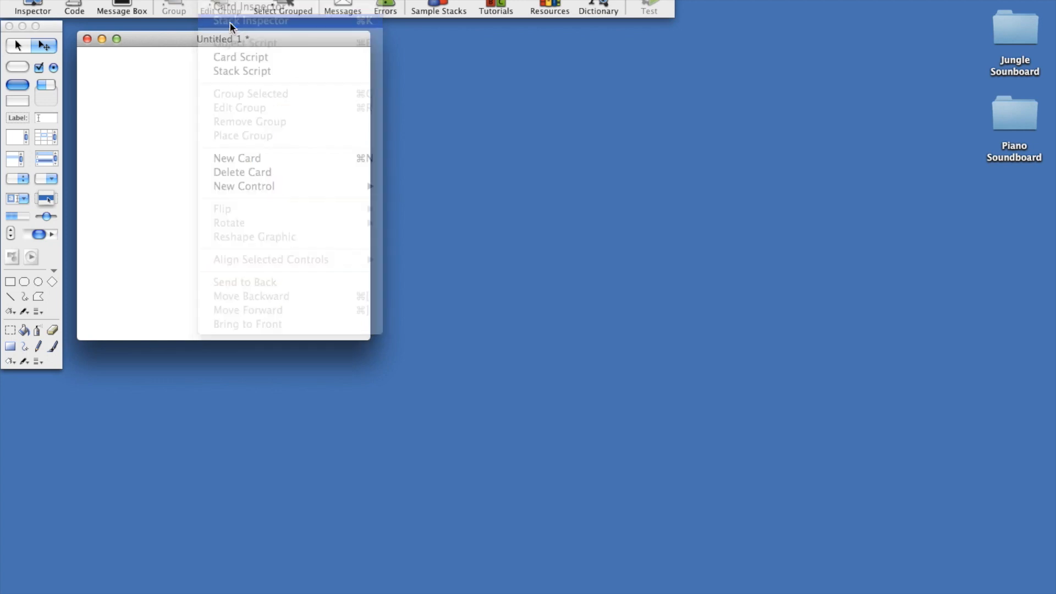
drag(833, 121, 603, 33)
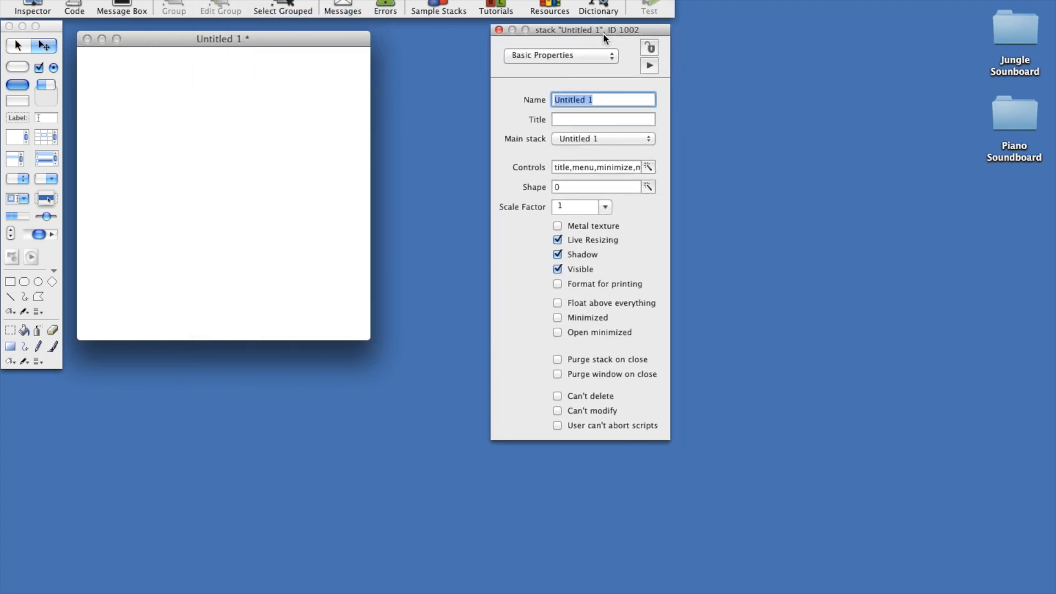
click(618, 100)
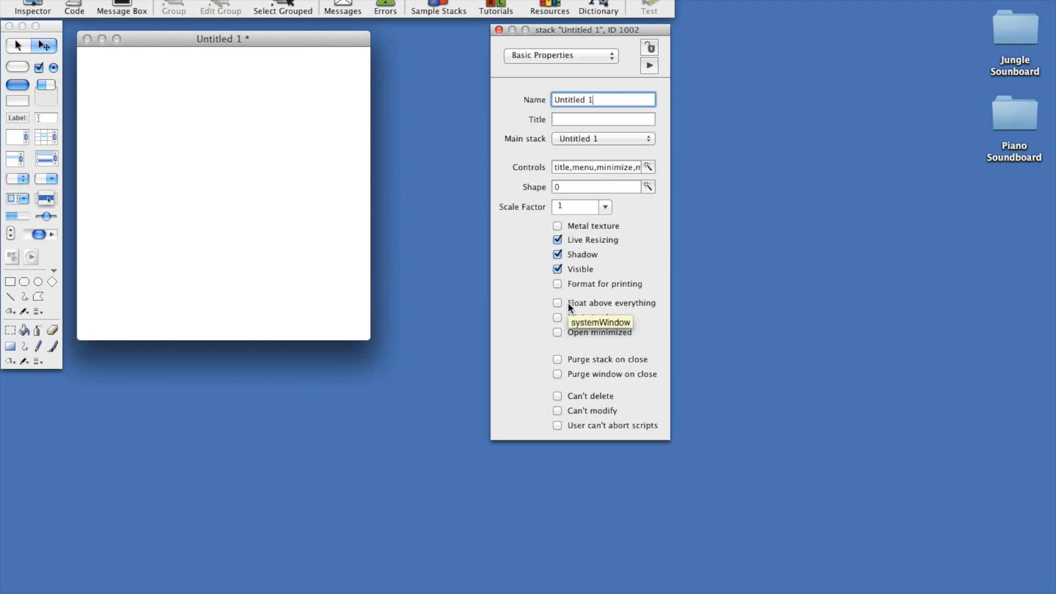
drag(598, 96, 527, 99)
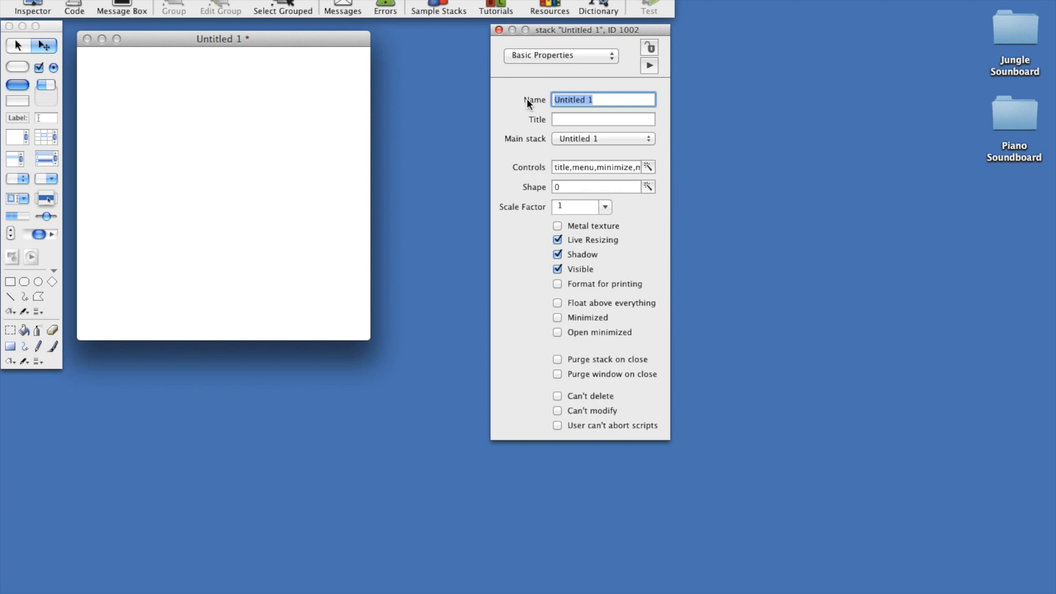
text(jungleSoundboard)
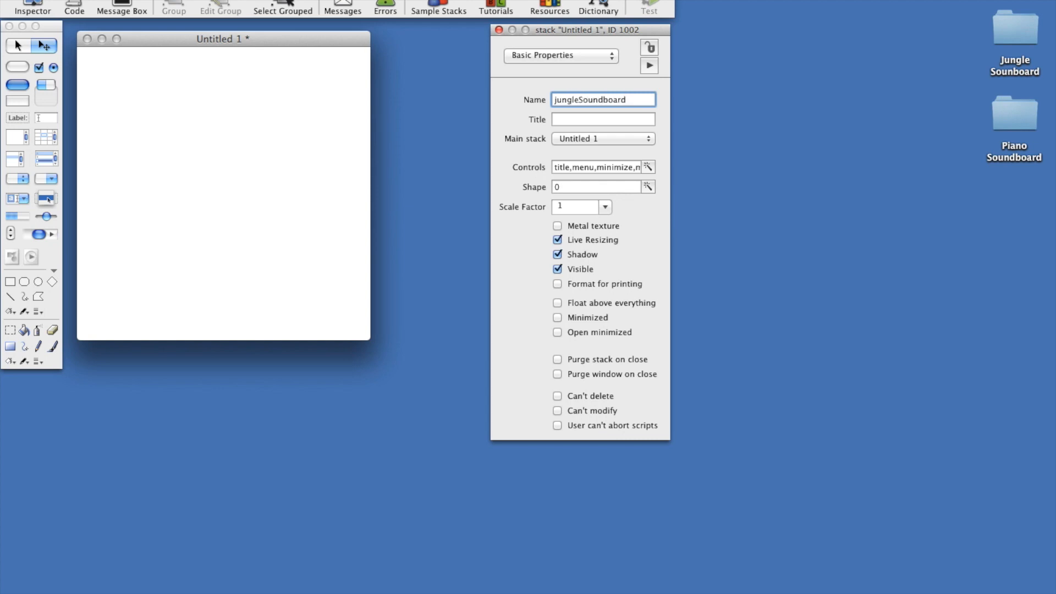
key(Tab)
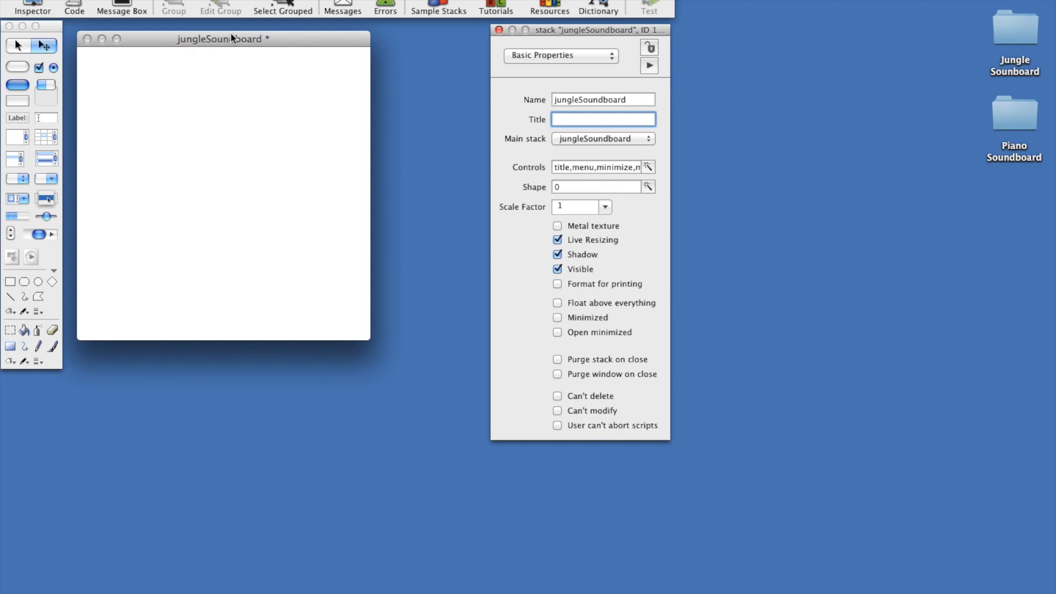
- Set the stack's title to "Jungle Soundboard"
text(Jungle)
text( Soundb)
text(a)
text(oard)
click(142, 119)
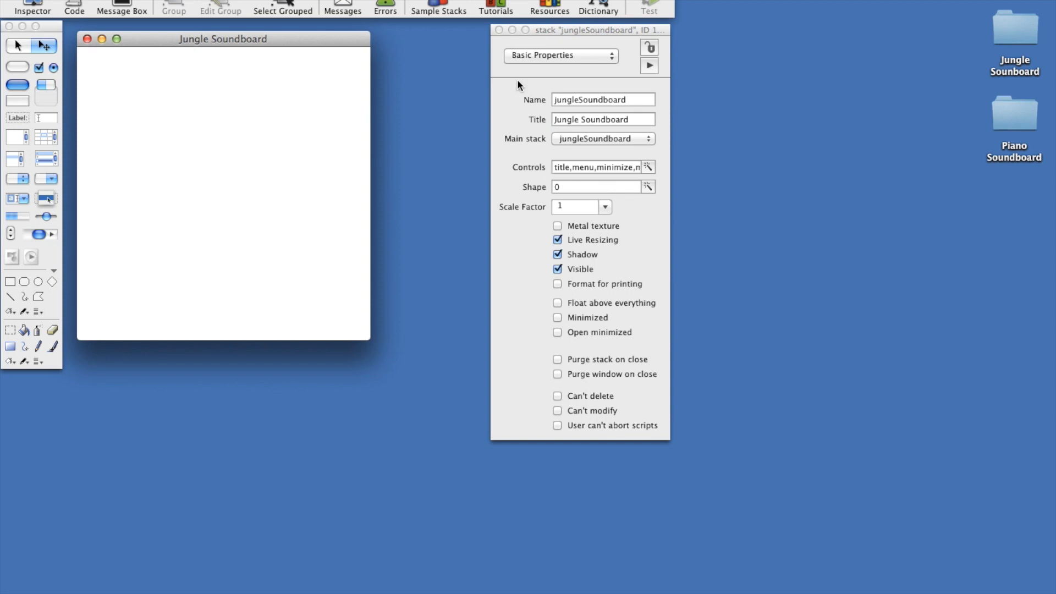
- Set the stack's width to 600 and height to 375, and arrange its window clear of the tools palette and inspector
click(595, 32)
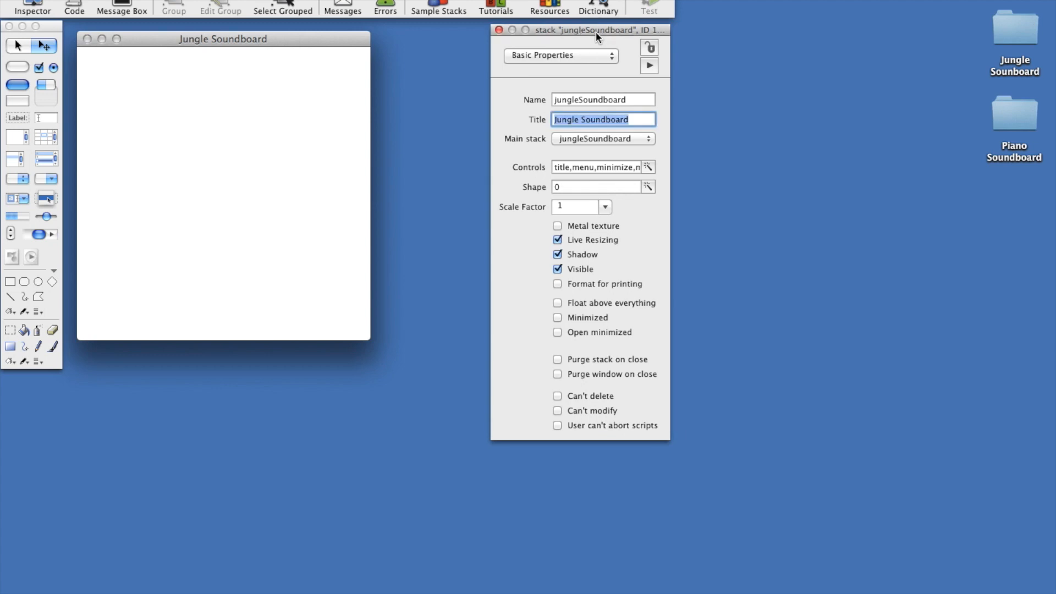
click(586, 56)
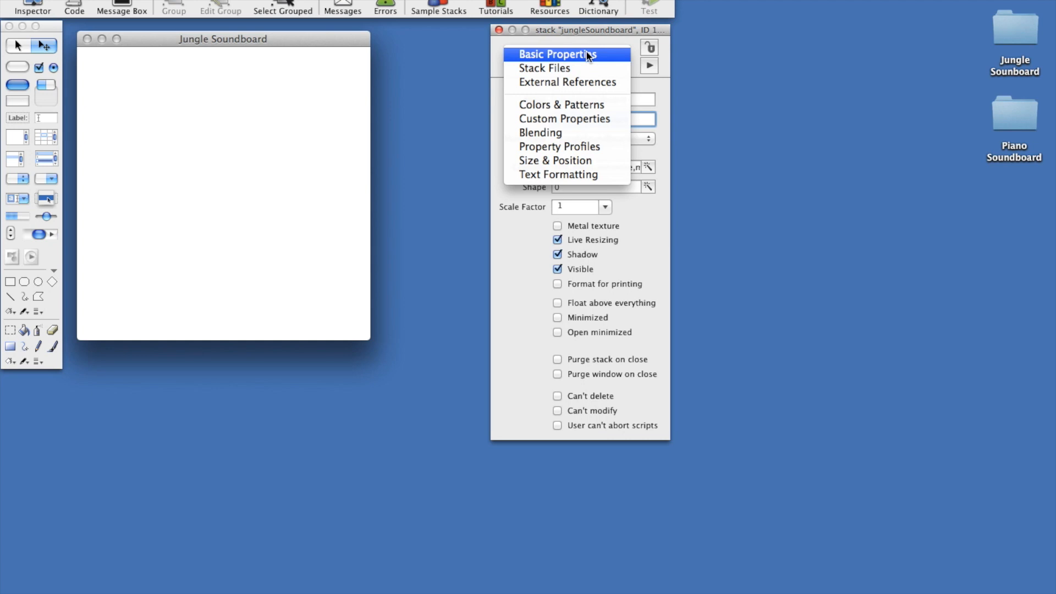
click(579, 160)
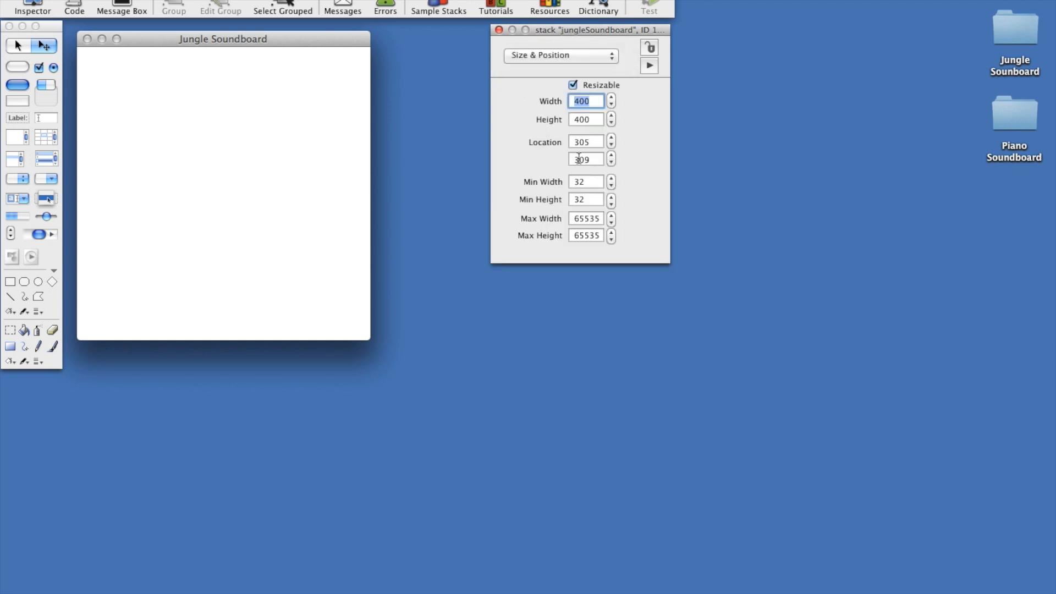
click(579, 100)
text(600)
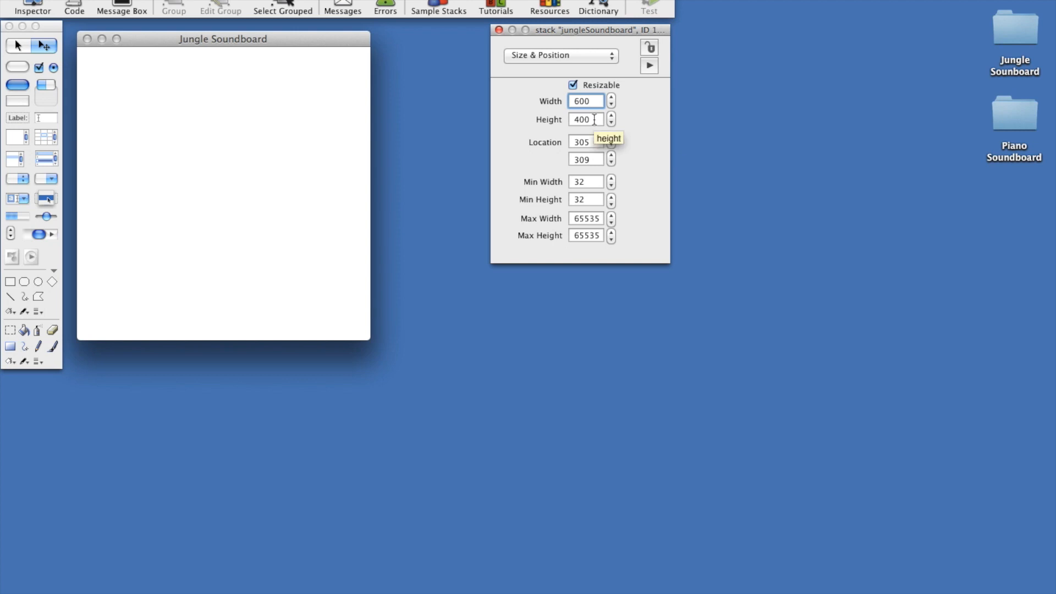
key(Tab)
click(548, 119)
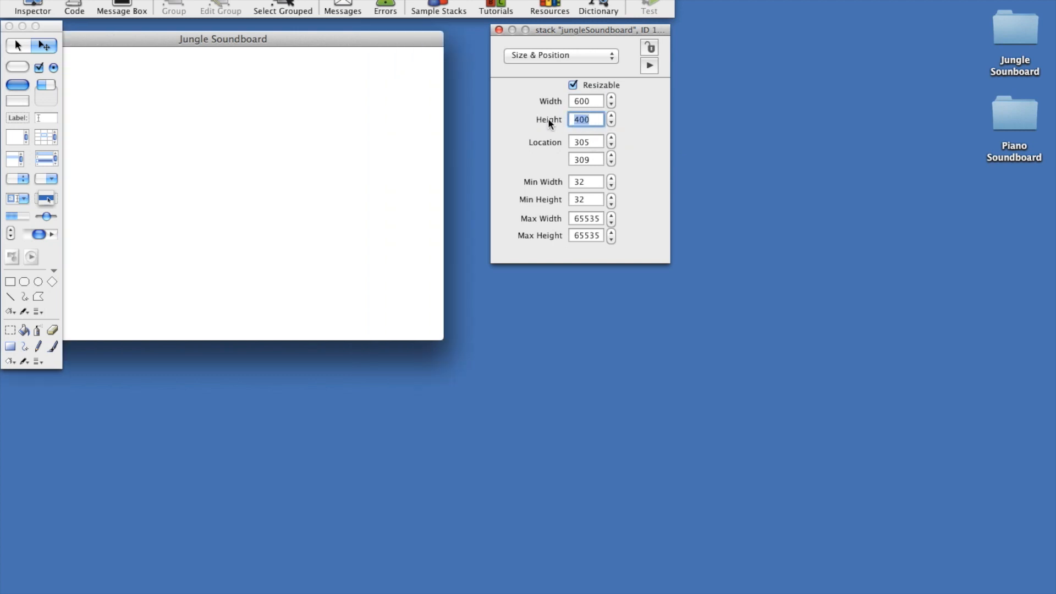
text(375)
key(Return)
drag(178, 50, 242, 33)
drag(554, 32, 580, 31)
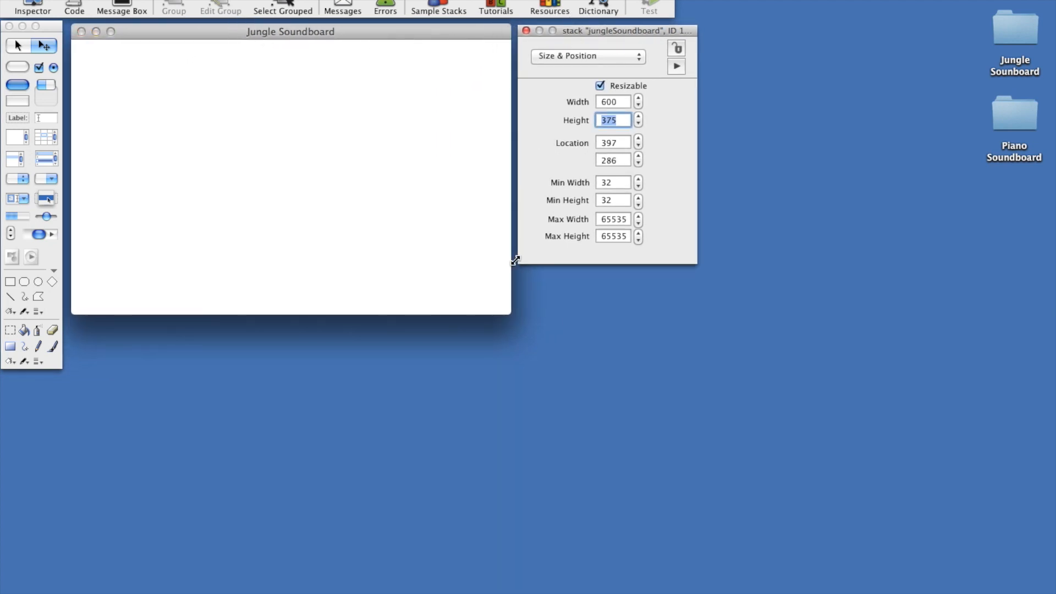
- Try resizing the stack window freehand by its corner, and restore its size to 600 by 375
mouse_move(507, 311)
mouse_down()
mouse_move(506, 440)
mouse_move(534, 563)
mouse_move(585, 592)
mouse_move(662, 422)
mouse_move(698, 434)
mouse_move(735, 505)
mouse_move(358, 417)
mouse_move(445, 276)
mouse_move(492, 311)
mouse_up()
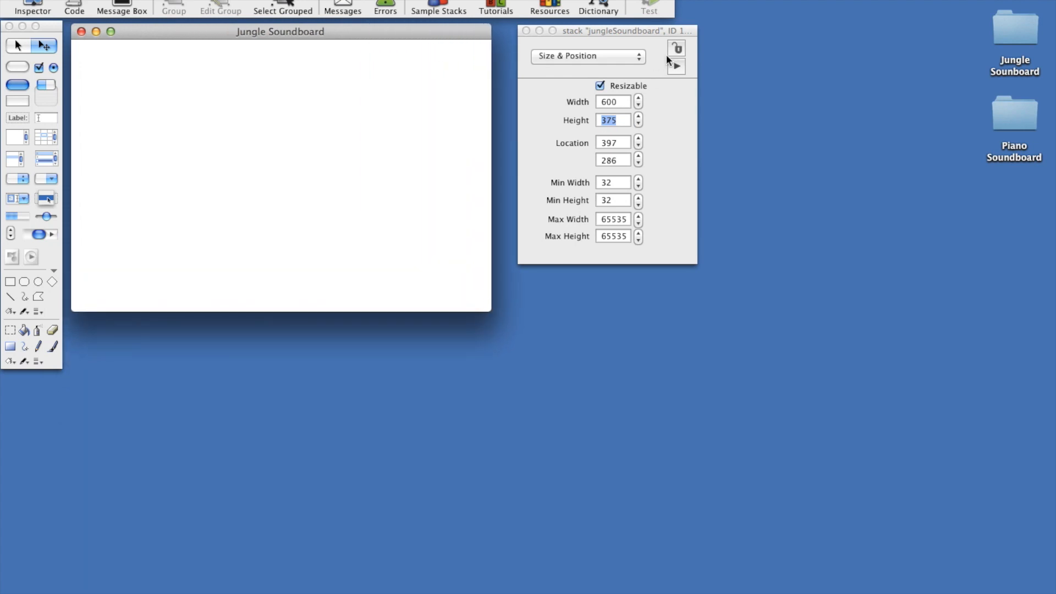
click(621, 102)
double_click(622, 102)
text(600)
key(Tab)
text(375)
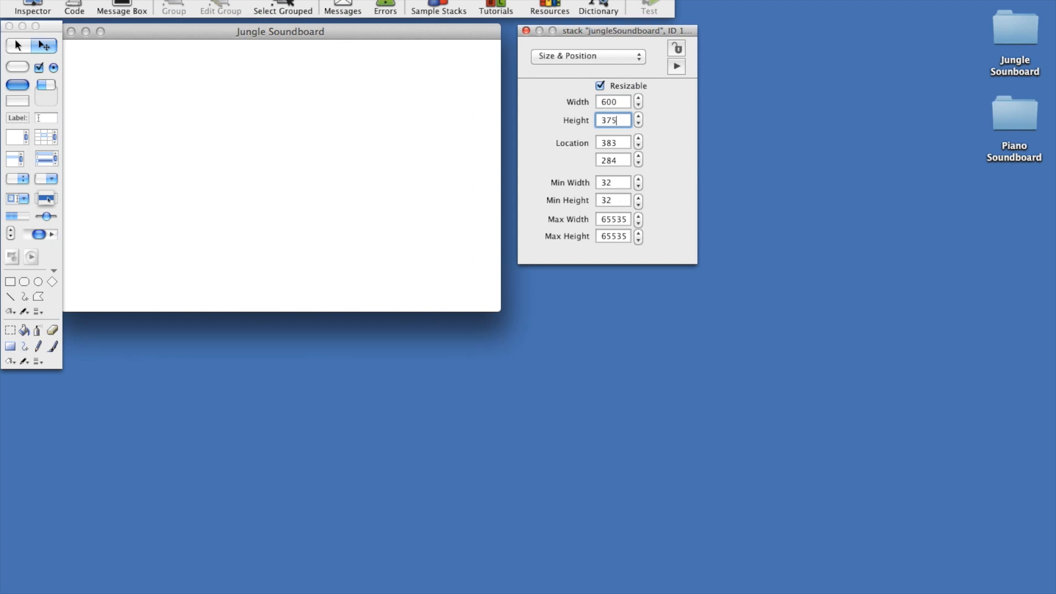
key(Return)
- Move the stack window clear of the tools palette and make the stack non-resizable
drag(381, 34, 388, 35)
click(600, 86)
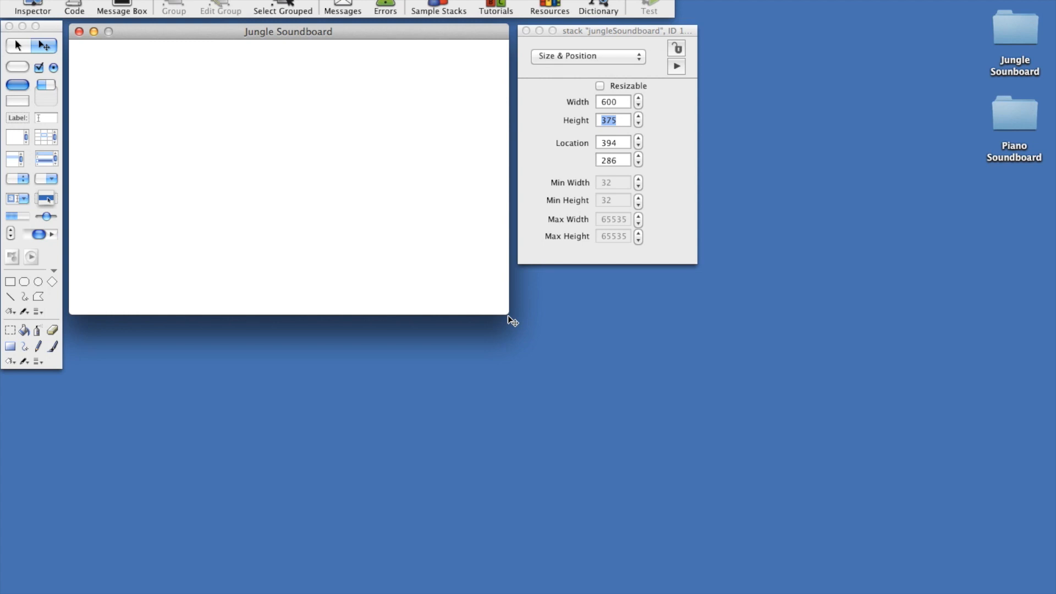
- Open the first card's basic properties and name the card jungleSounds
click(290, 34)
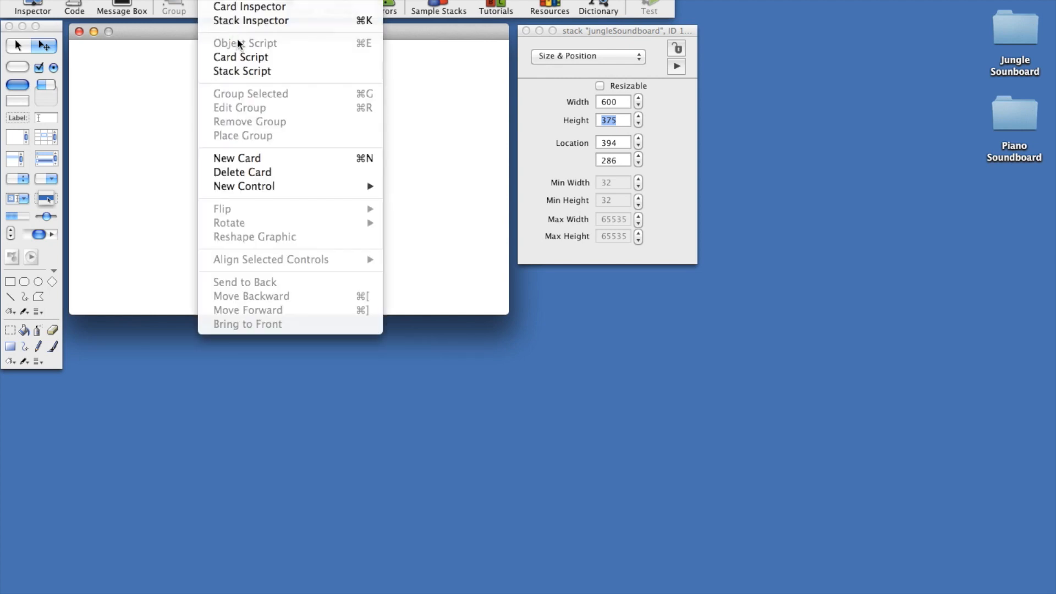
click(239, 6)
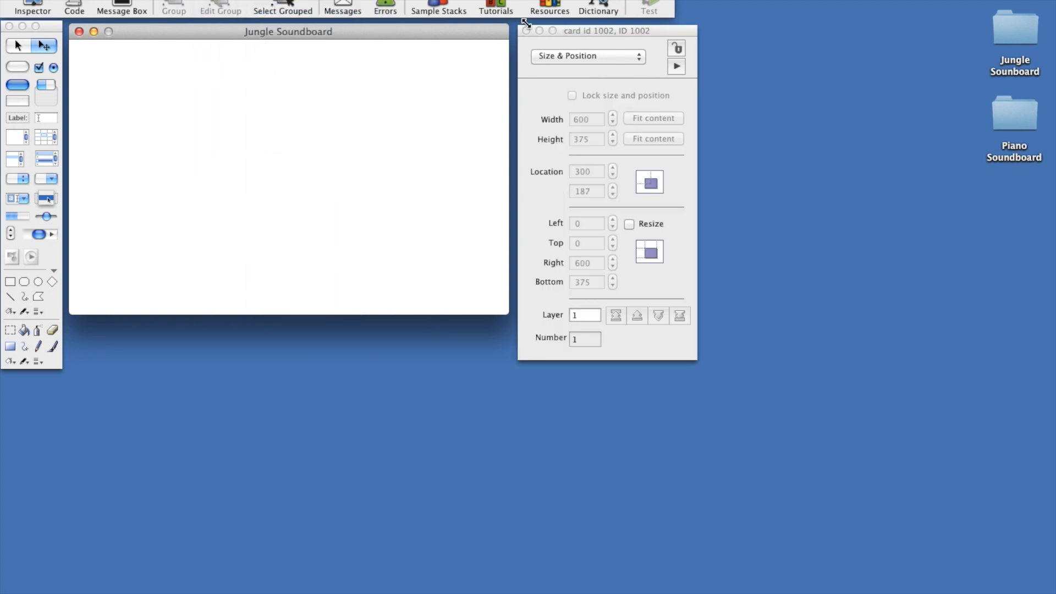
click(620, 52)
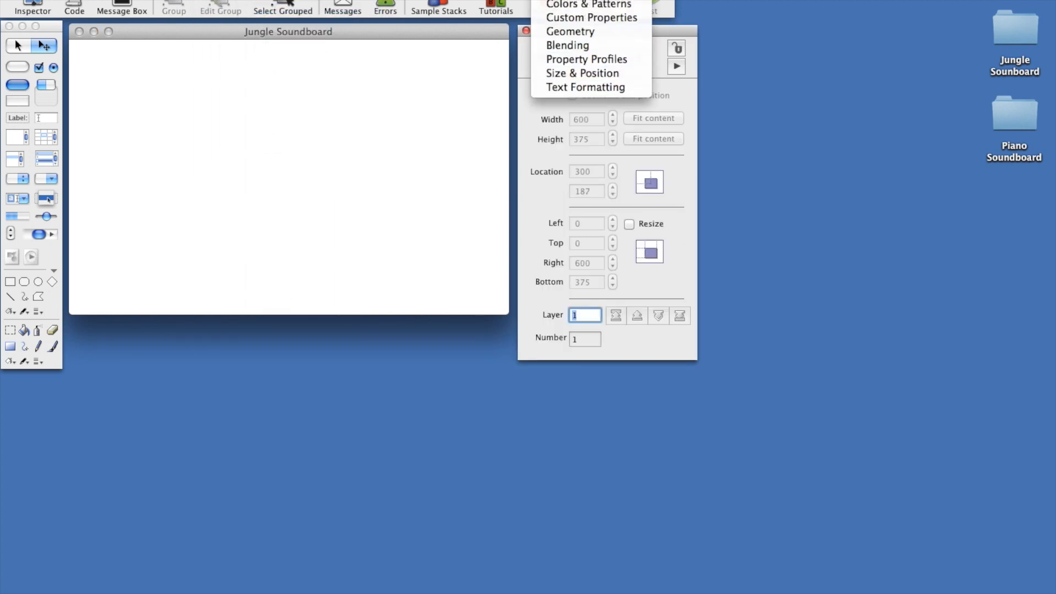
click(583, 5)
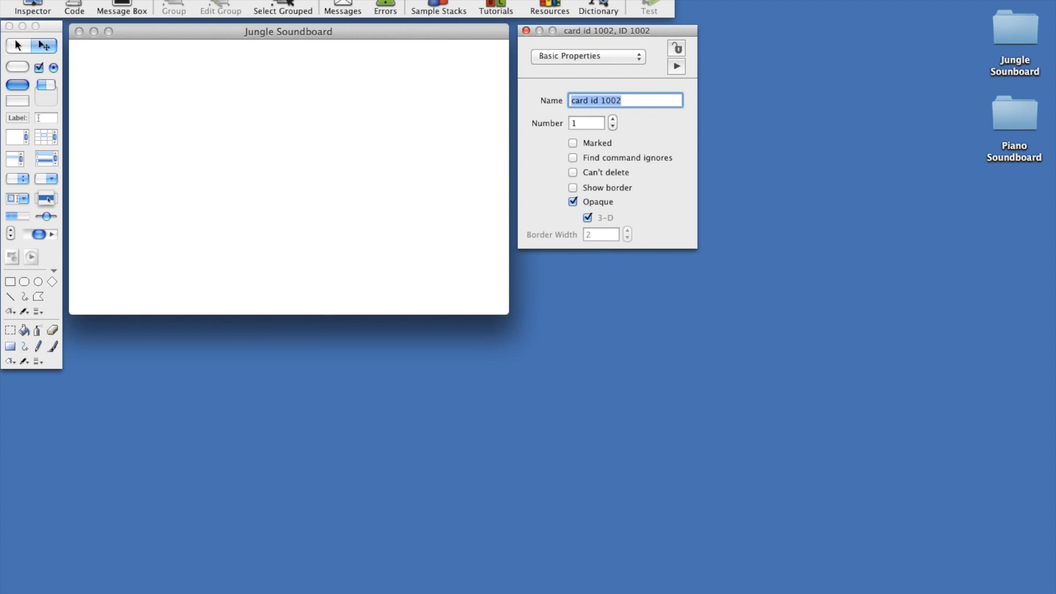
click(650, 101)
text(jungleSounds)
click(446, 106)
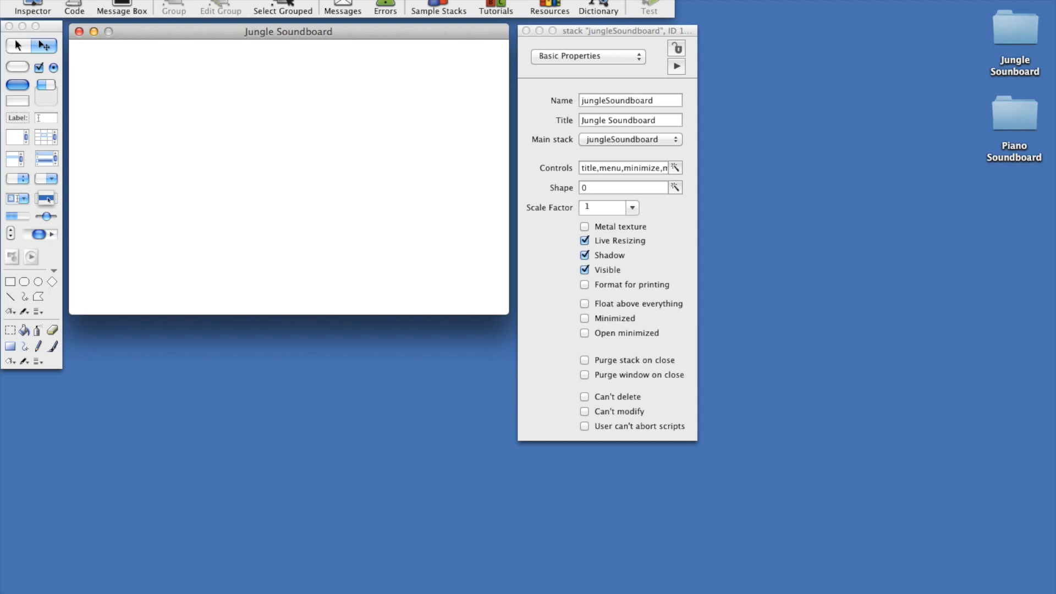
- Add a new card to the stack and name it resources
click(217, 0)
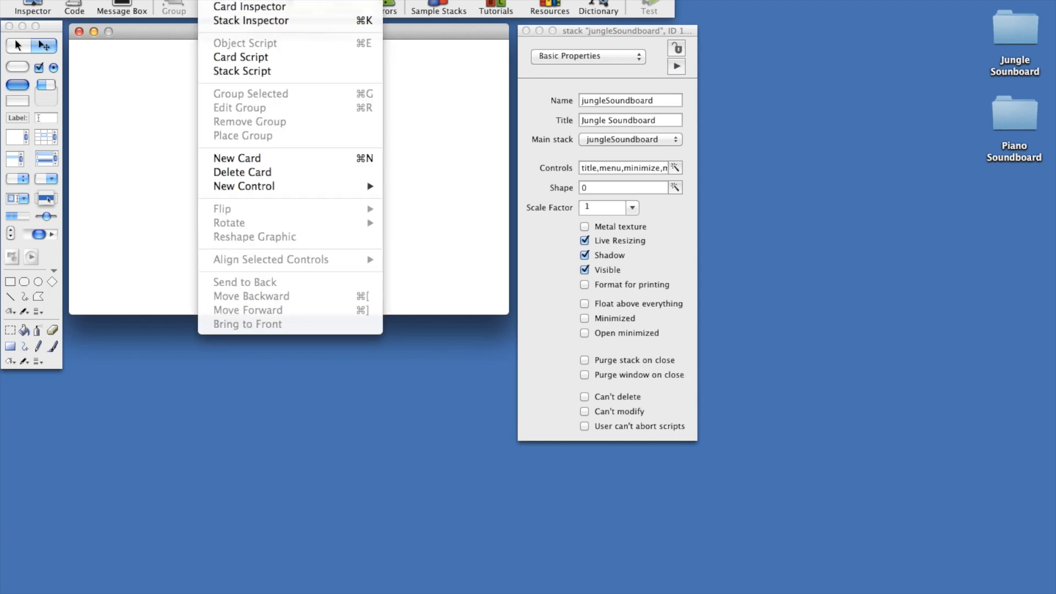
click(233, 158)
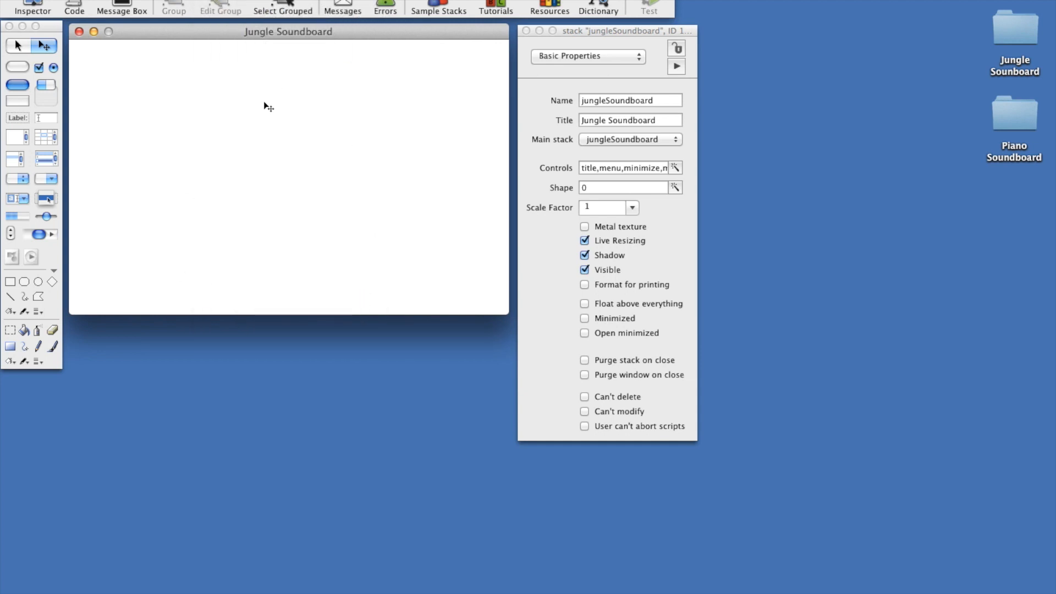
click(220, 0)
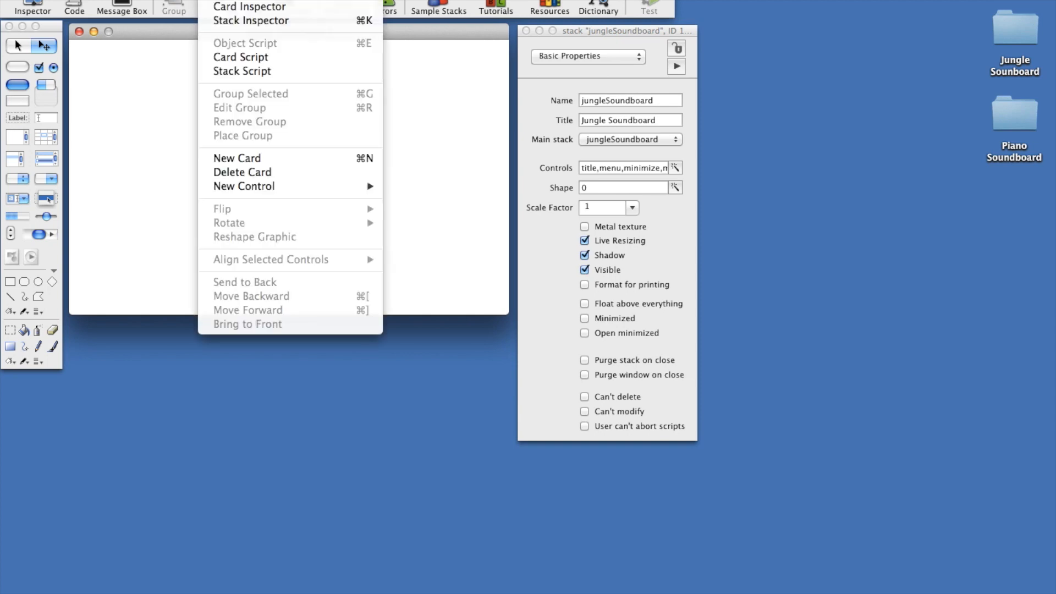
click(235, 8)
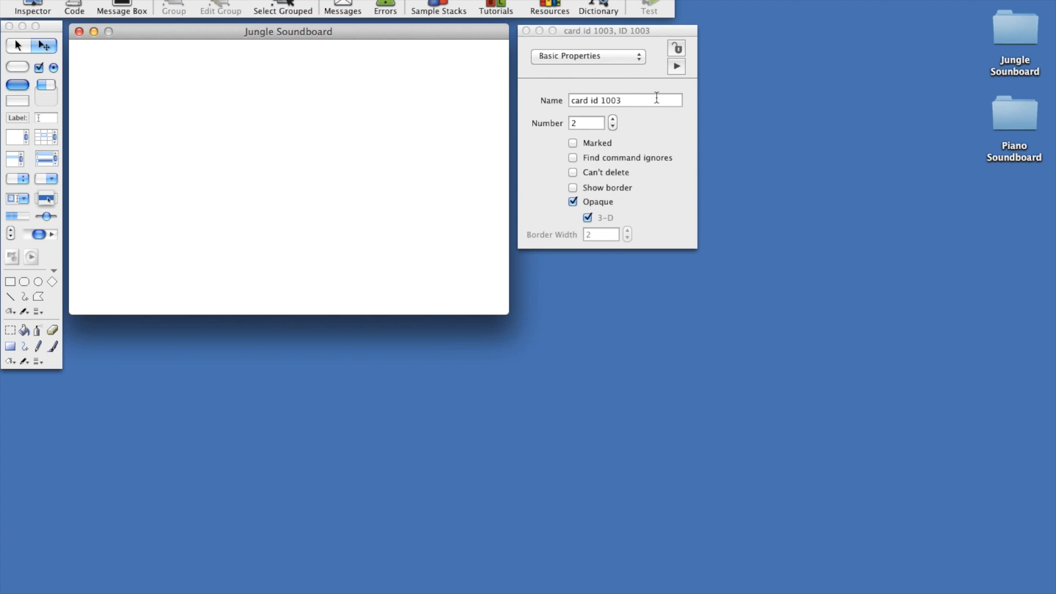
click(579, 123)
click(645, 98)
triple_click(645, 98)
text(resources)
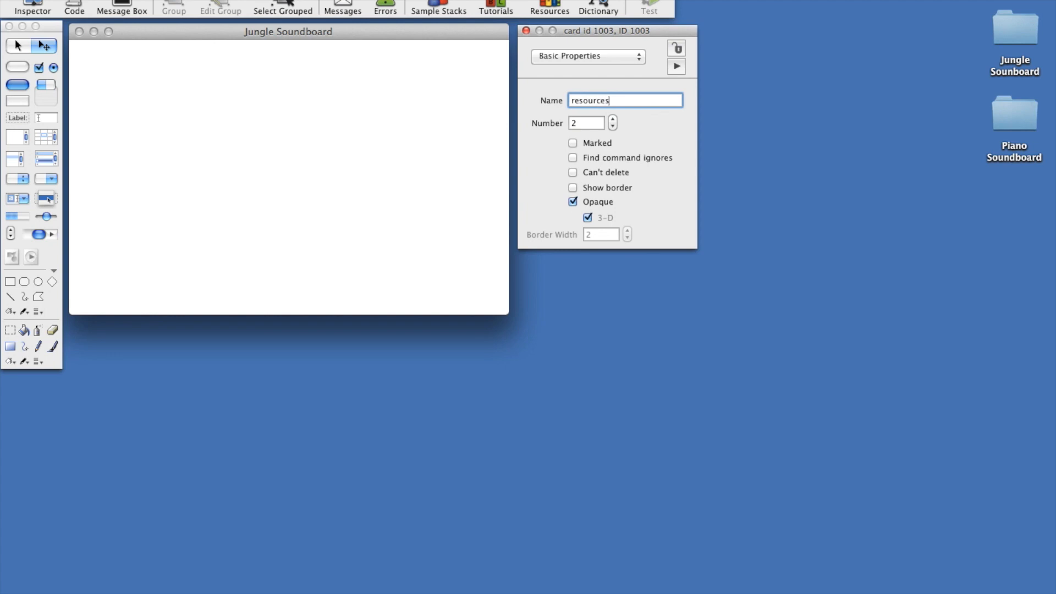
click(502, 131)
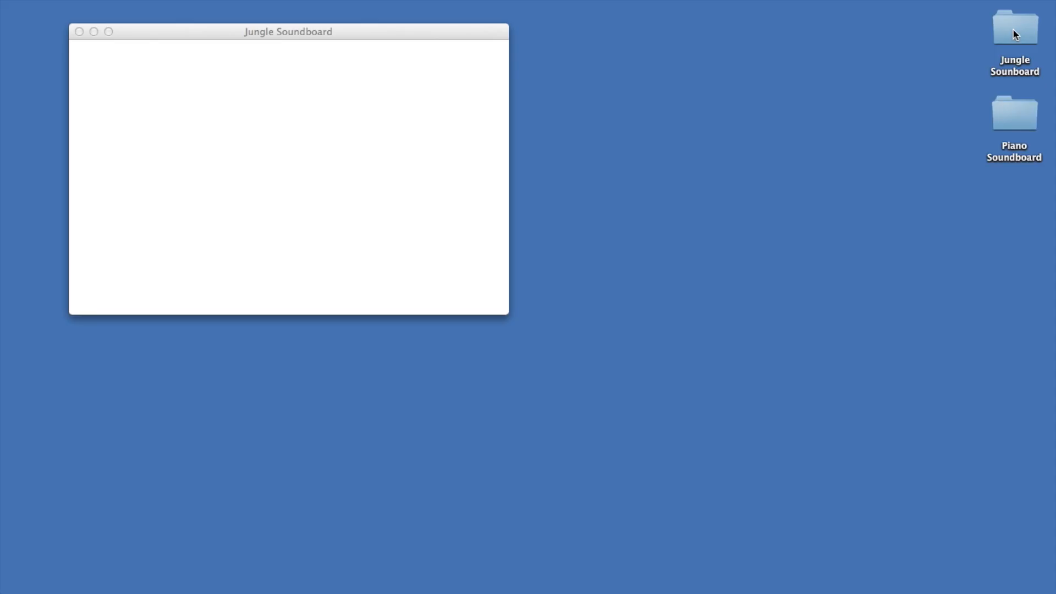
- Switch to Finder and look through the Jungle Sounboard folder, including the images and sounds folders inside Resources
click(1014, 32)
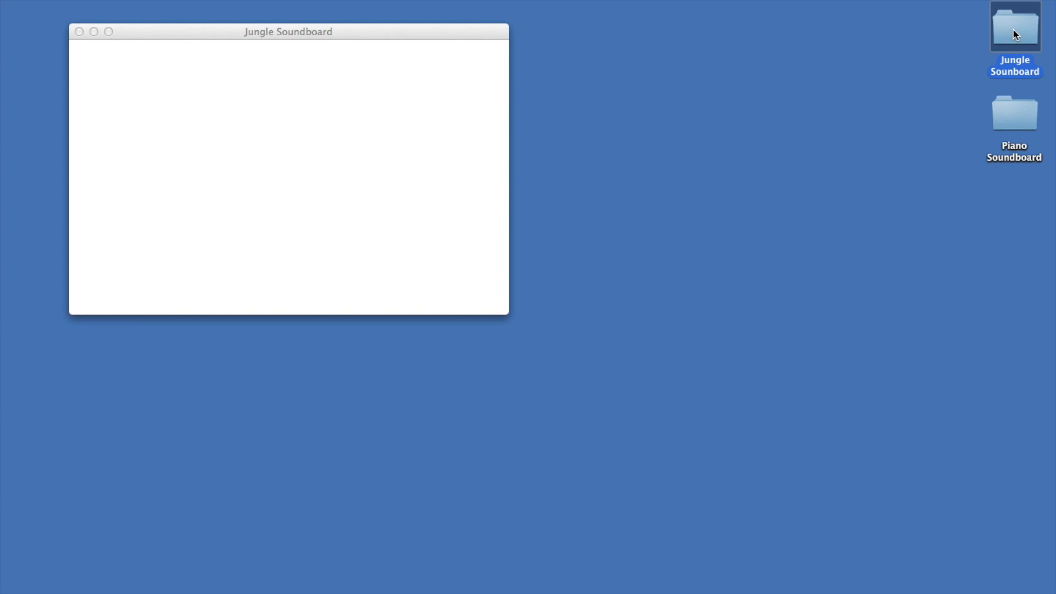
click(370, 238)
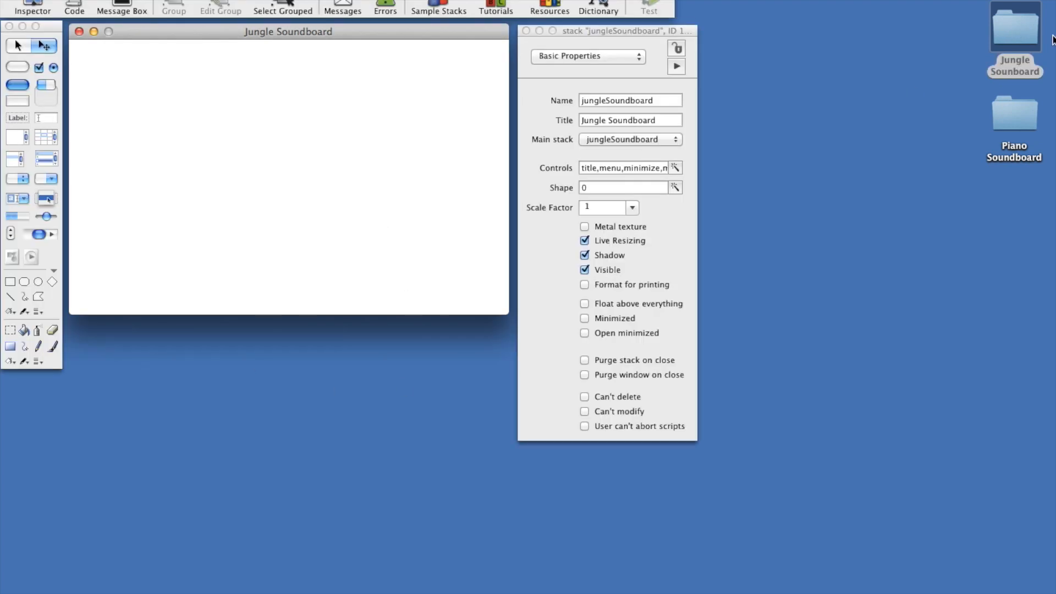
double_click(1013, 32)
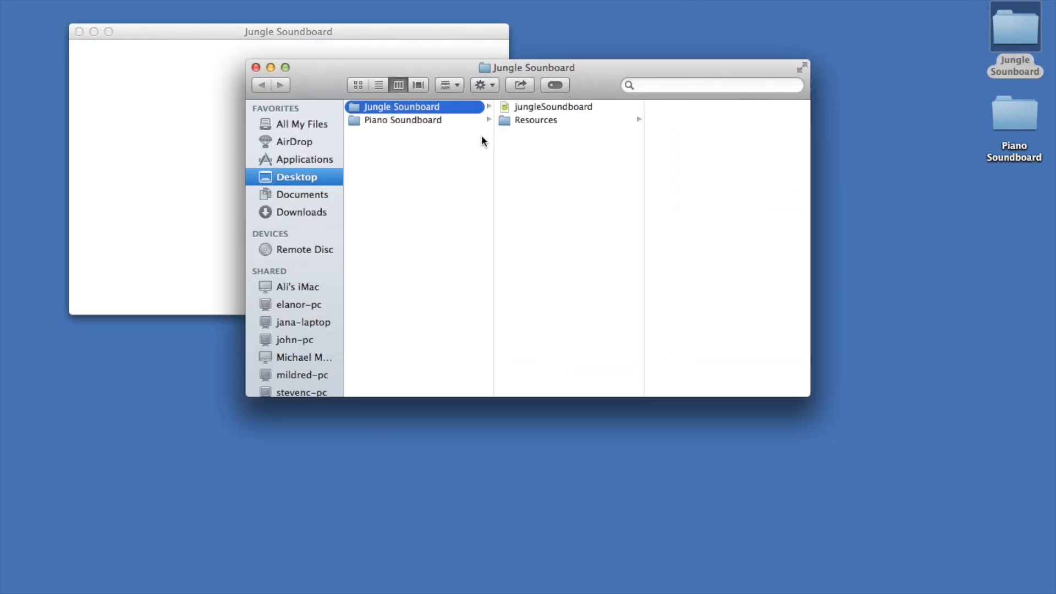
click(534, 109)
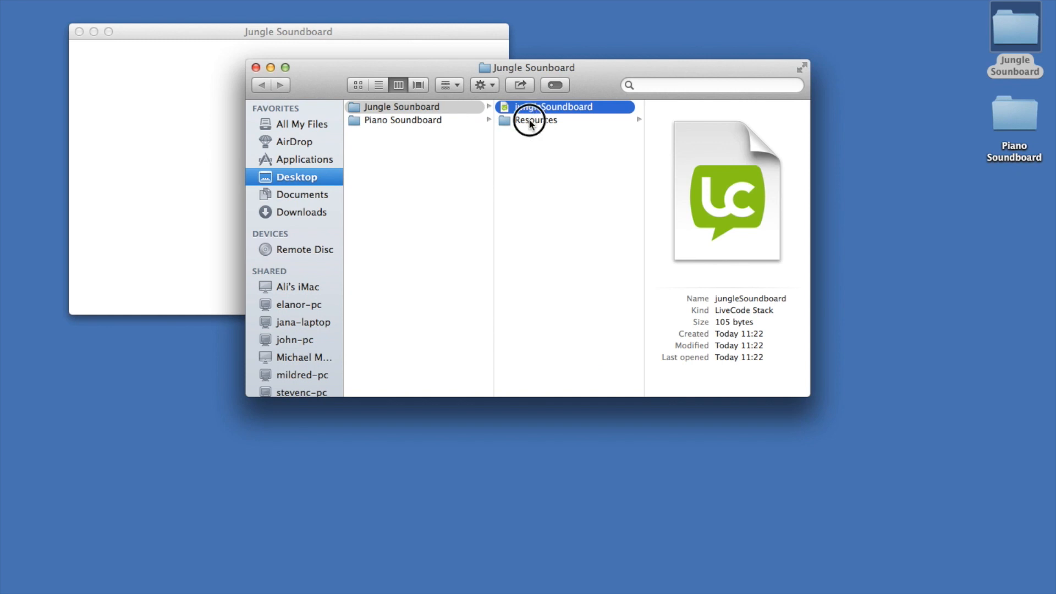
click(531, 122)
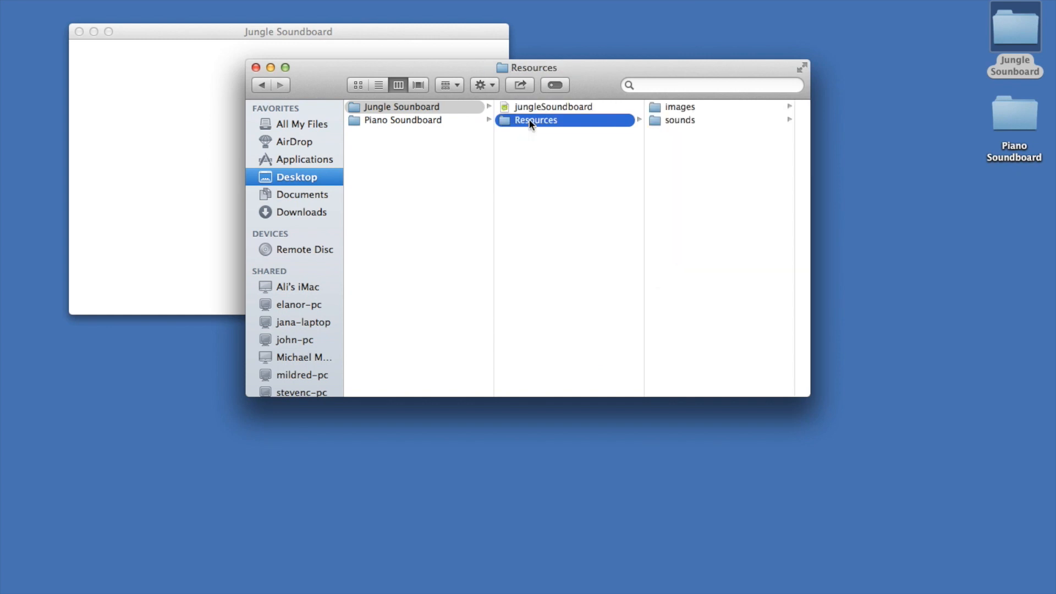
click(702, 110)
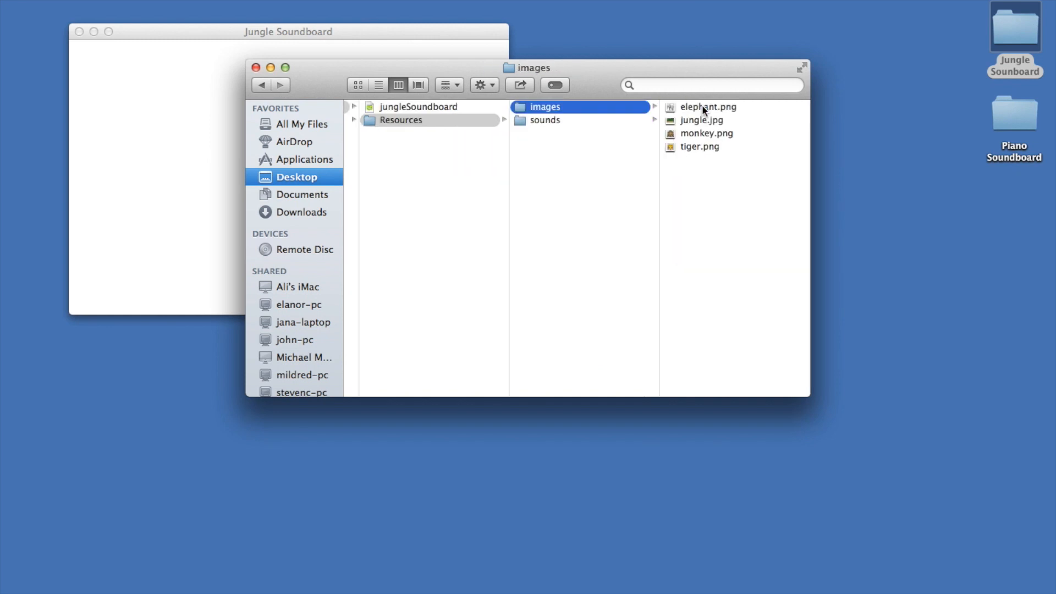
click(582, 121)
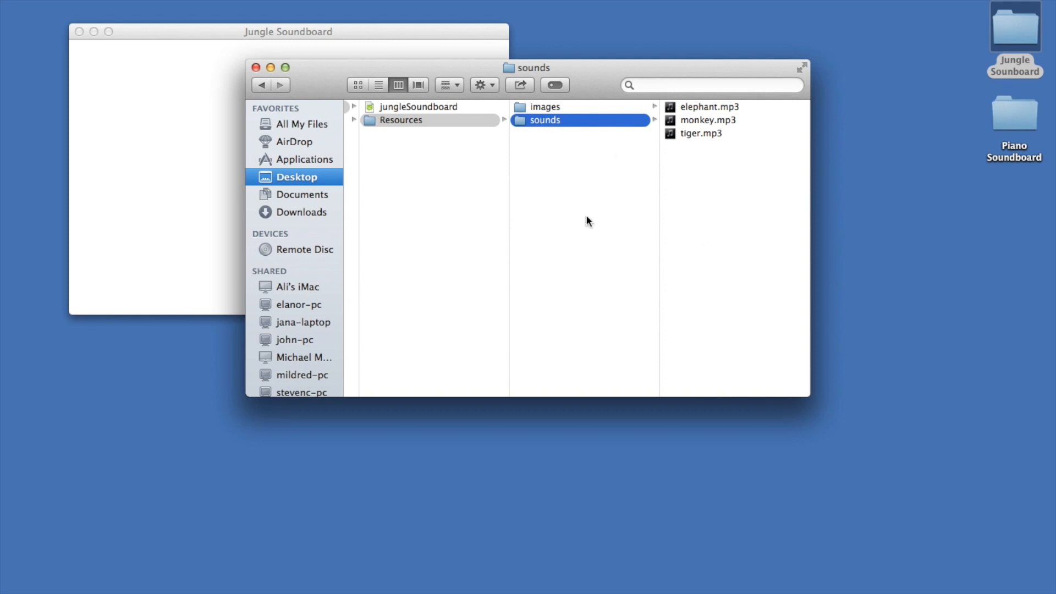
- Review the jungleSoundboard stack file and the images and sounds folders inside Resources, and close the Finder window
click(427, 108)
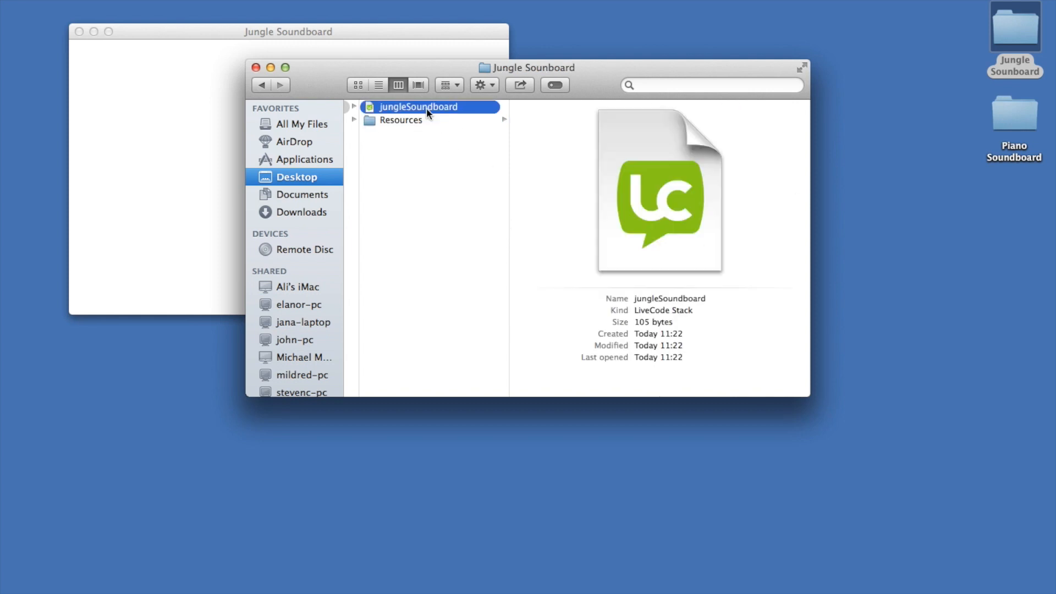
click(425, 119)
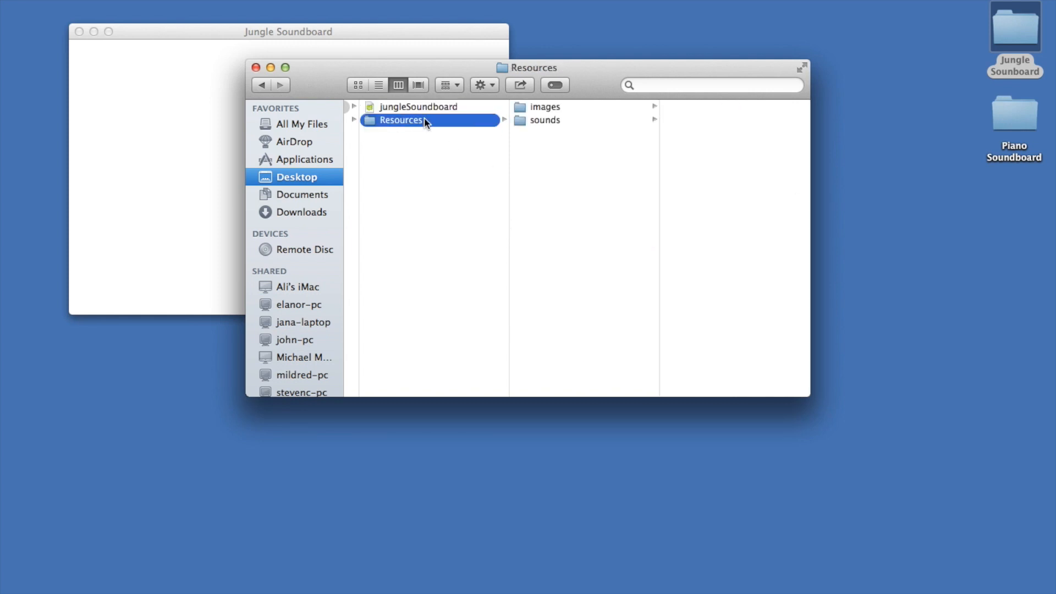
click(547, 112)
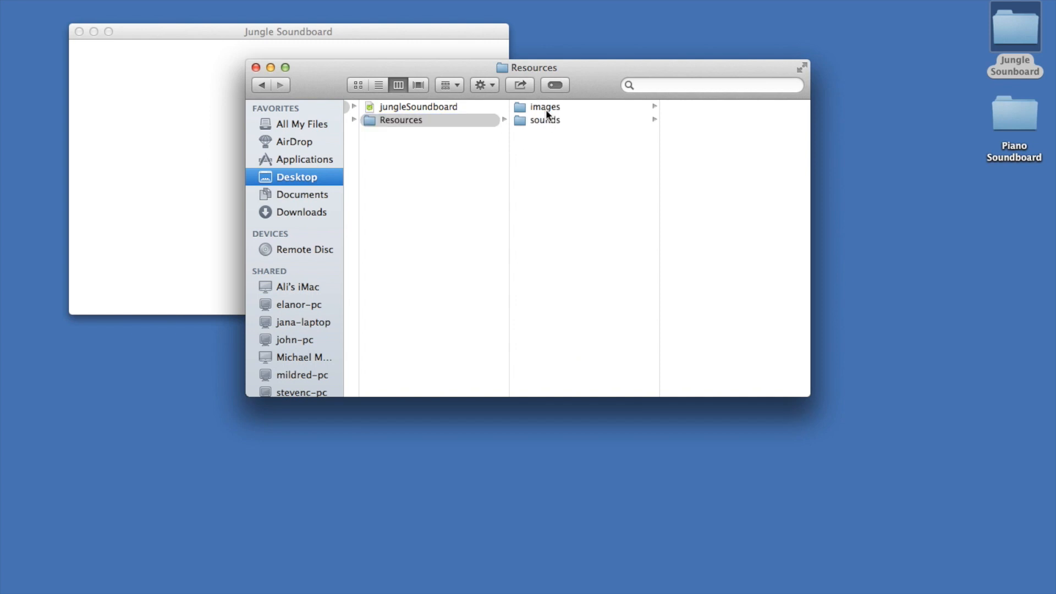
click(546, 120)
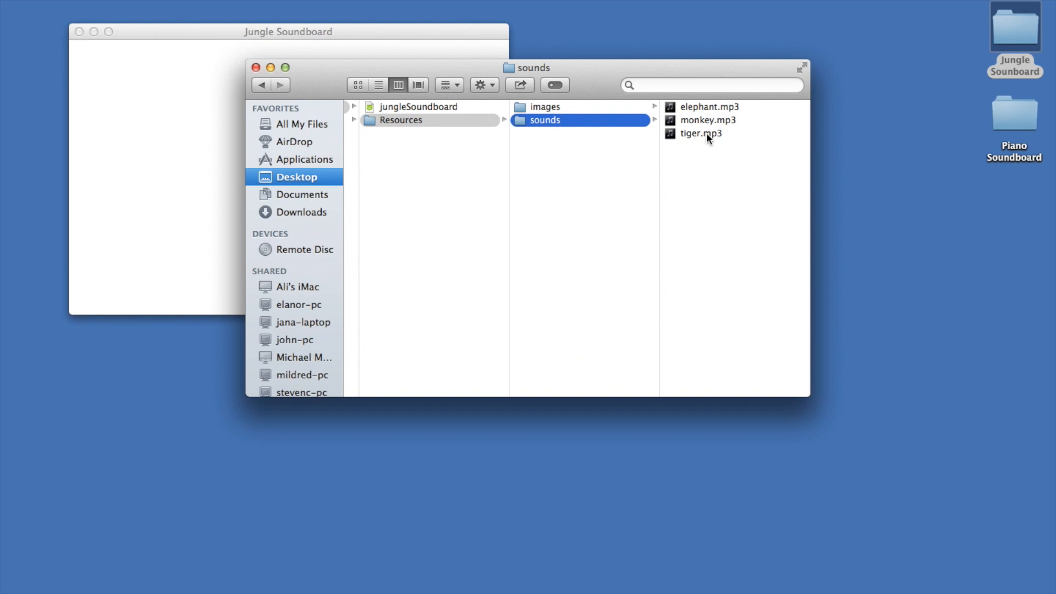
click(575, 109)
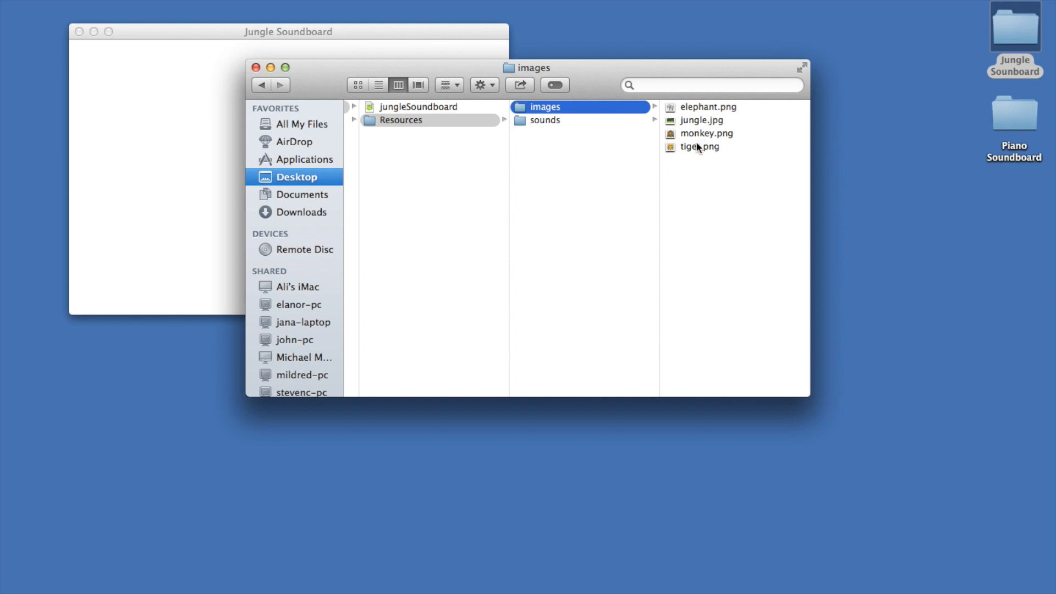
click(434, 107)
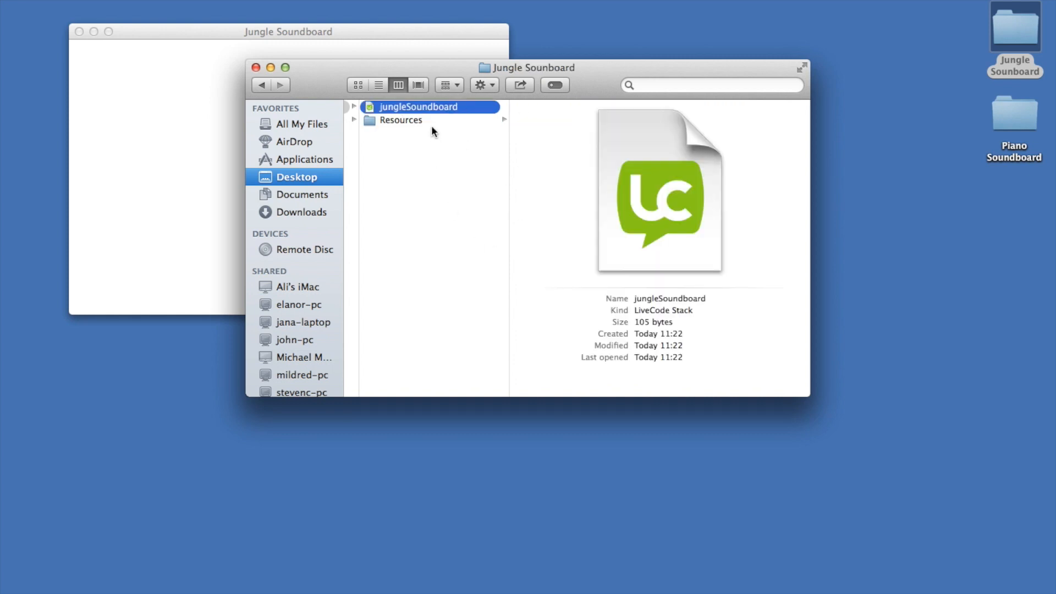
click(431, 122)
click(563, 111)
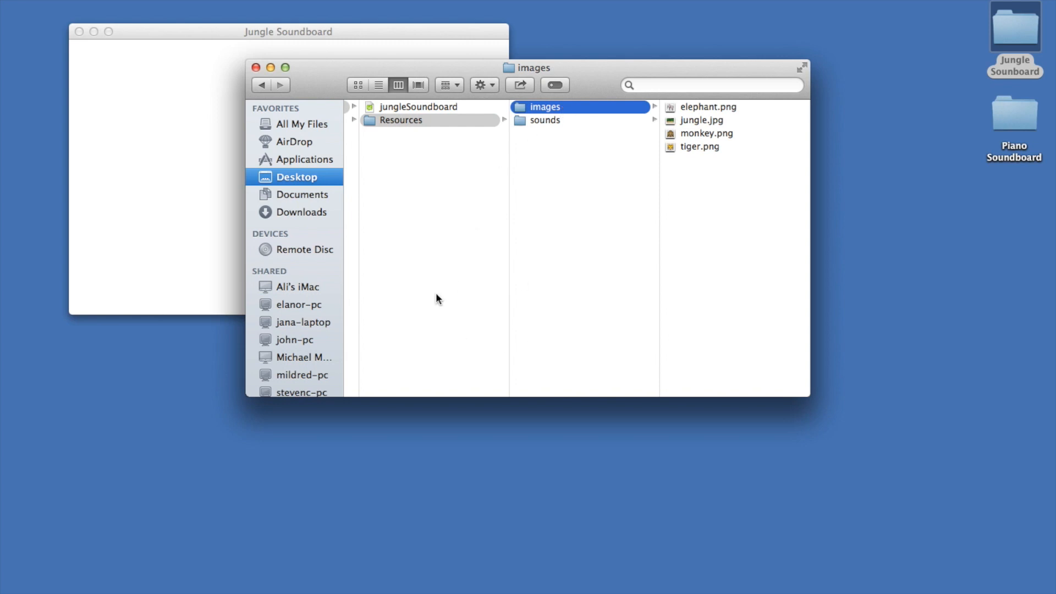
click(257, 68)
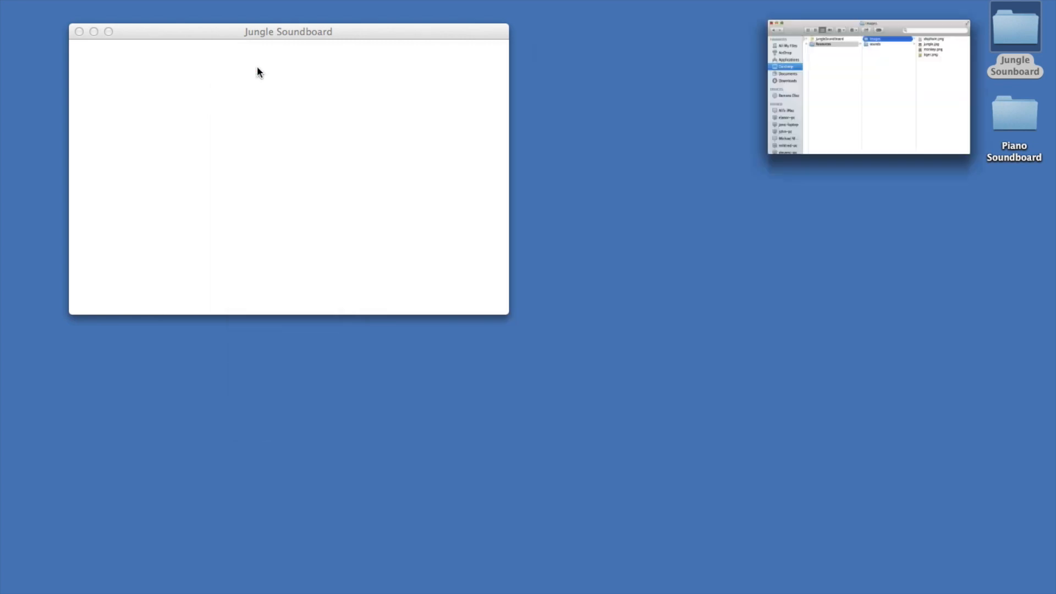
- Switch back to LiveCode and import elephant.png, jungle.jpg, monkey.png and tiger.png from the Resources images folder as image controls
click(266, 35)
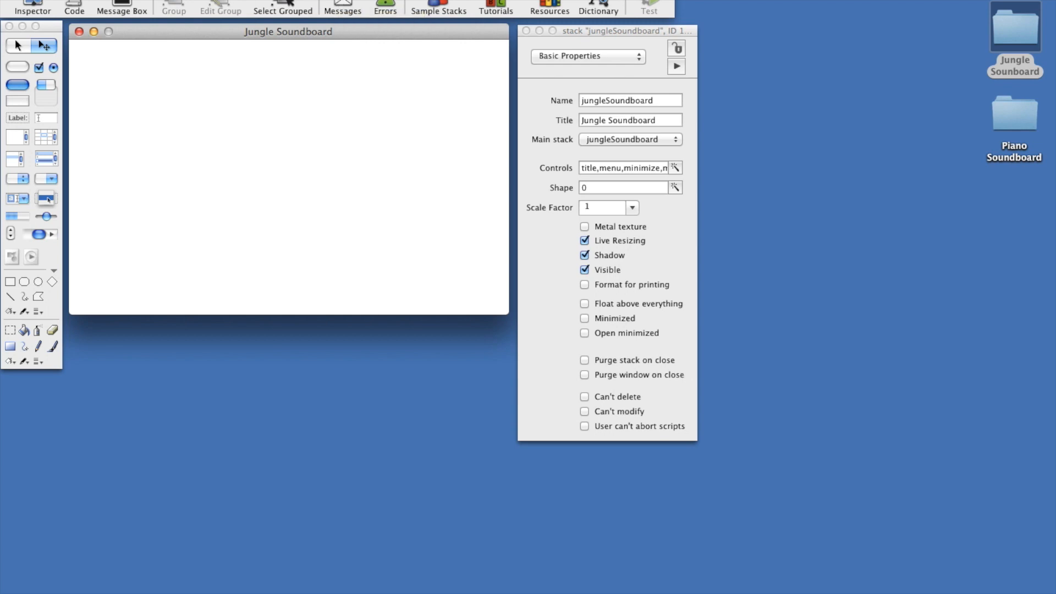
click(107, 0)
mouse_move(132, 84)
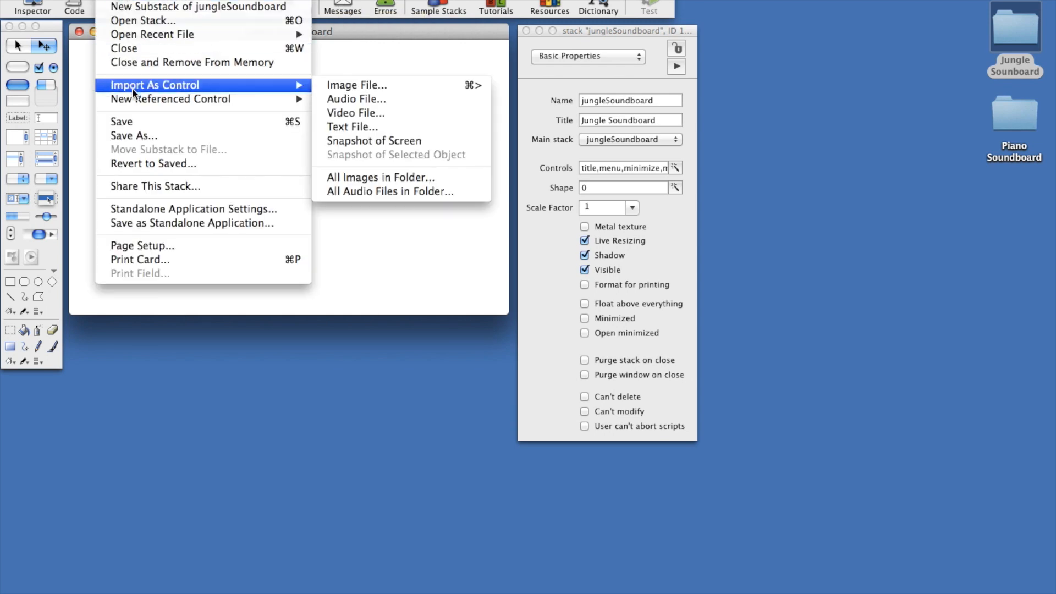
click(345, 85)
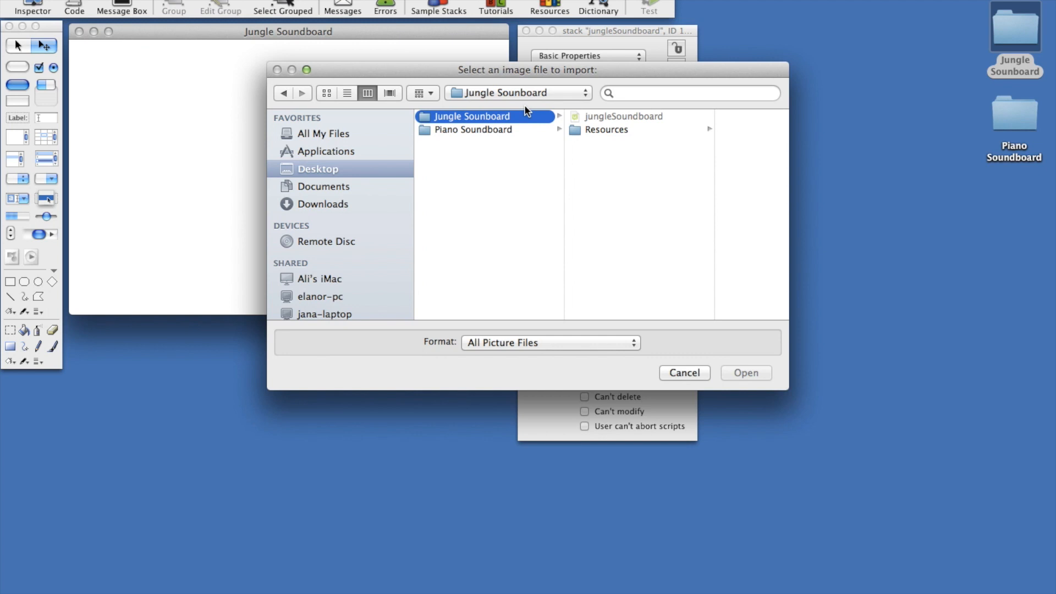
click(330, 165)
click(478, 117)
click(605, 131)
click(694, 116)
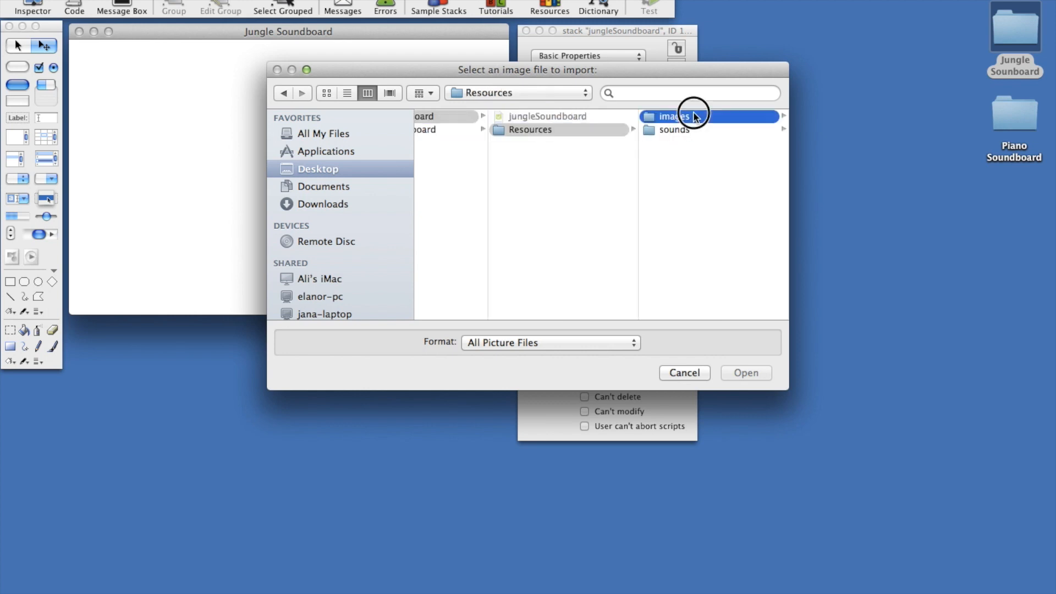
click(704, 113)
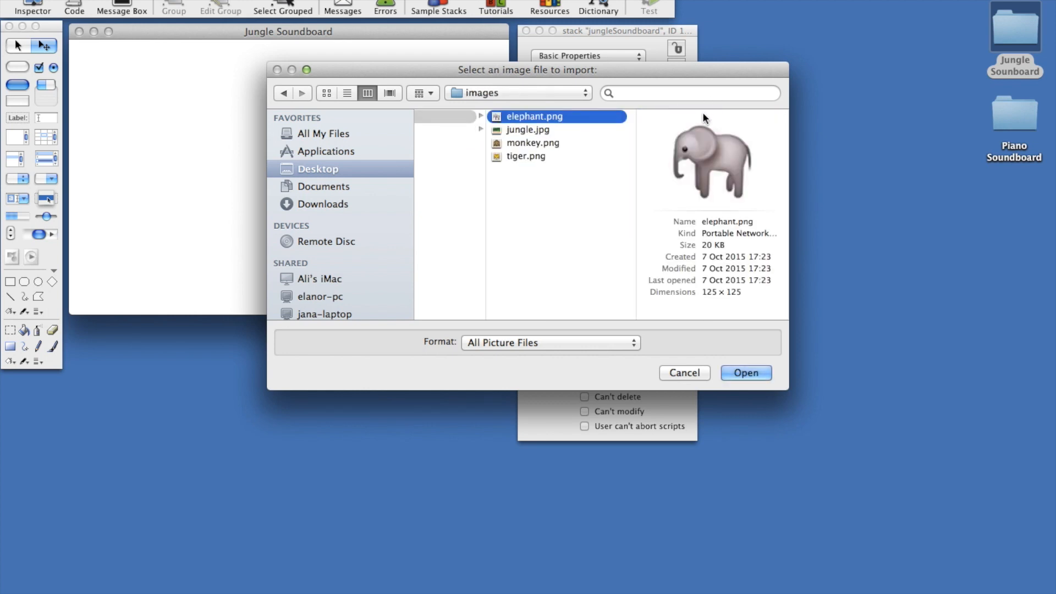
shift+click(526, 130)
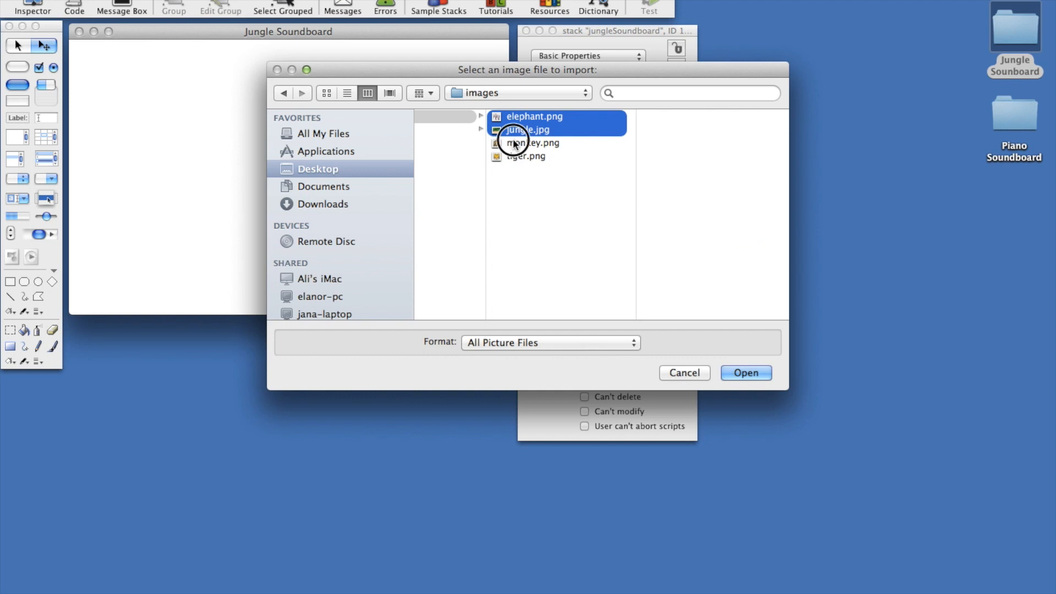
shift+click(512, 142)
shift+click(513, 158)
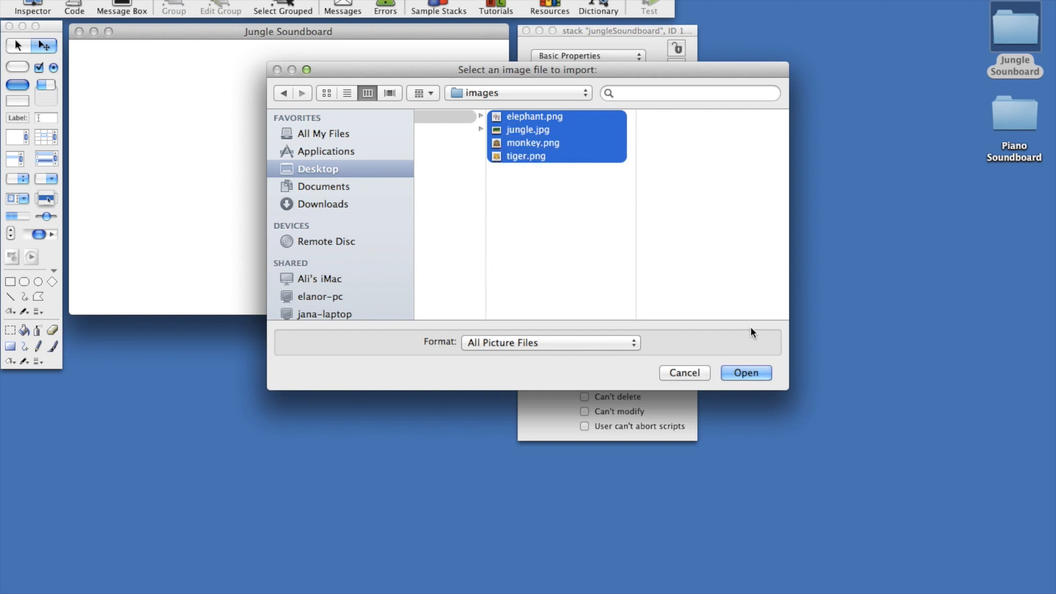
click(750, 369)
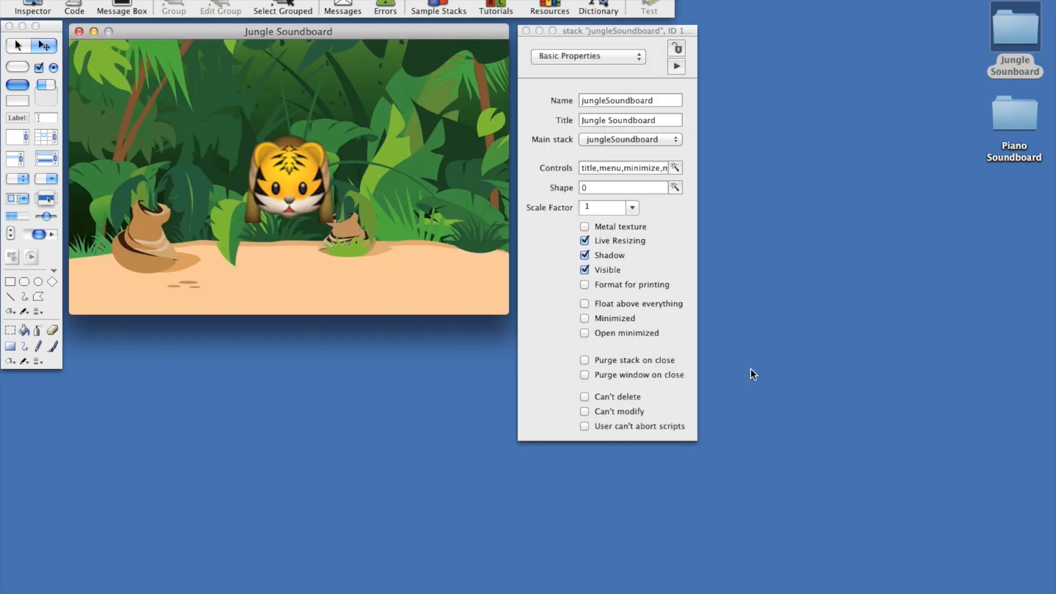
- Separate the overlapping animal images, placing the tiger on the sand in the card's lower left and the monkey near the upper middle
drag(301, 200, 213, 220)
drag(283, 184, 410, 149)
drag(215, 205, 218, 246)
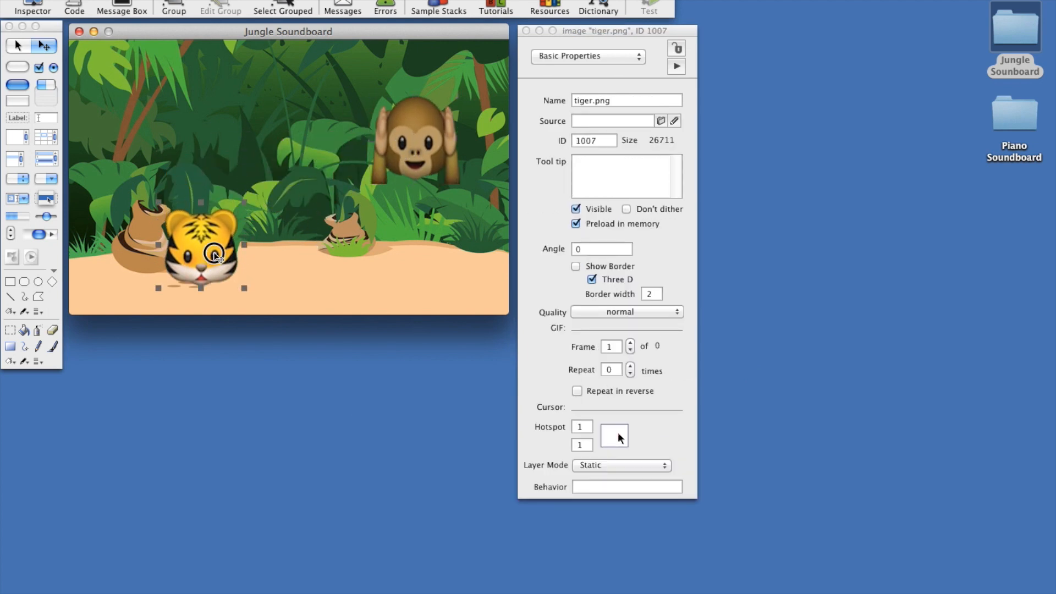
drag(416, 152, 293, 130)
click(169, 130)
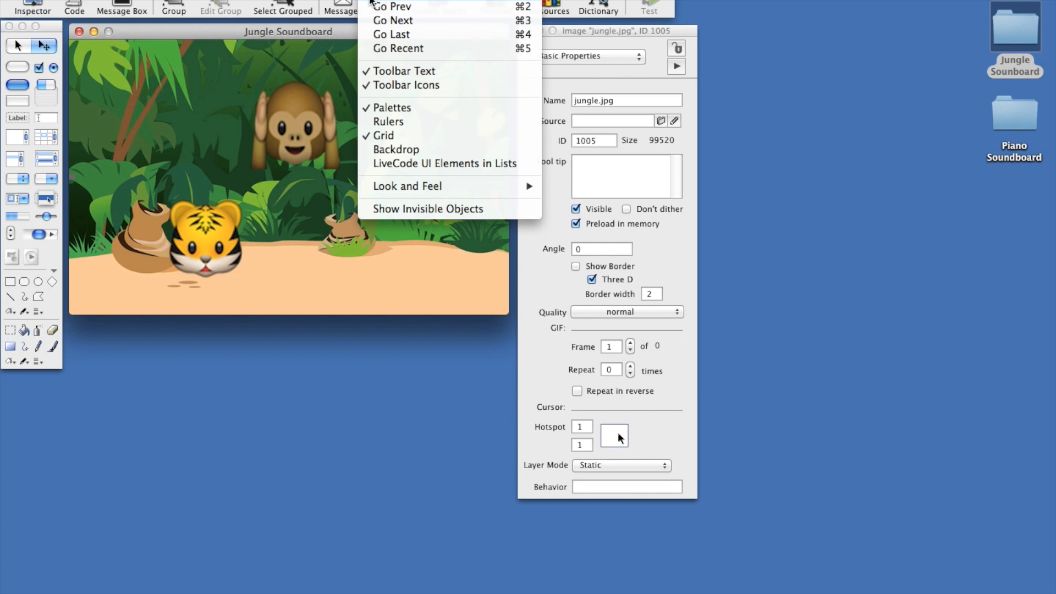
- Go back to the jungleSounds card and show the Colors & Patterns properties in its card inspector
click(370, 5)
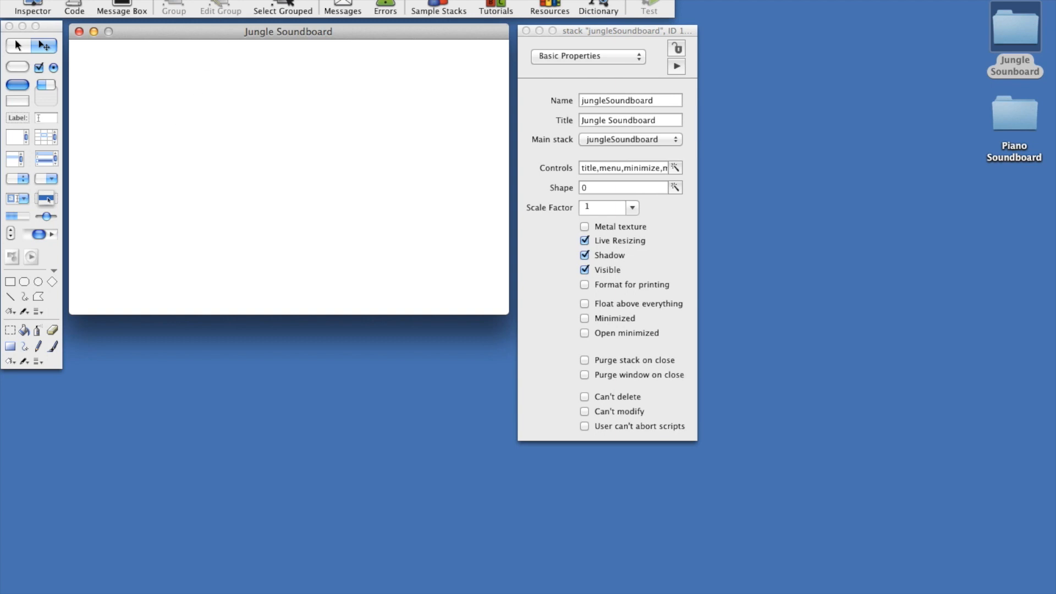
click(212, 0)
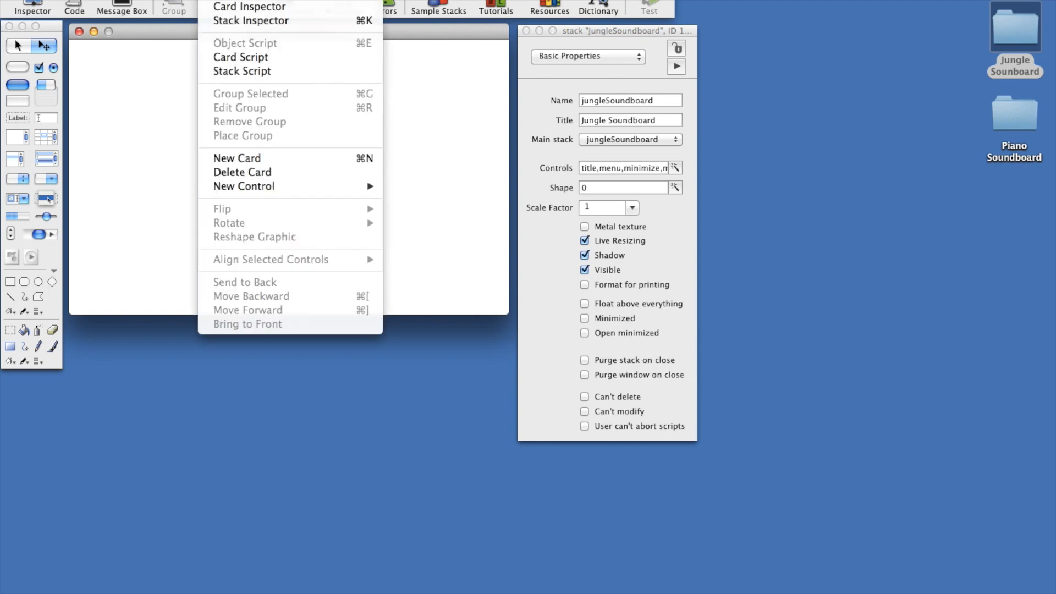
click(245, 10)
click(621, 62)
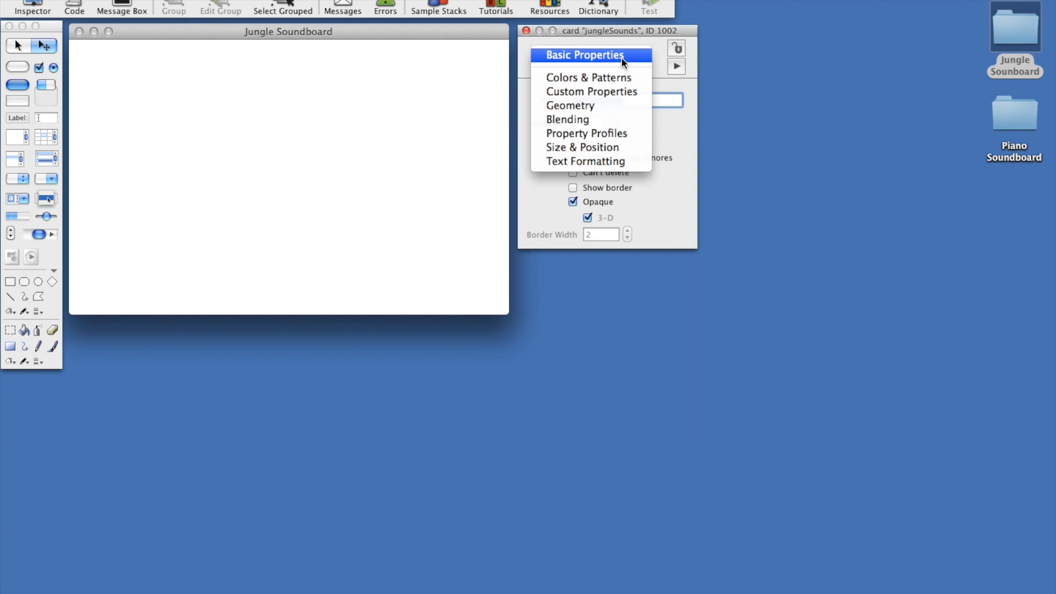
click(621, 81)
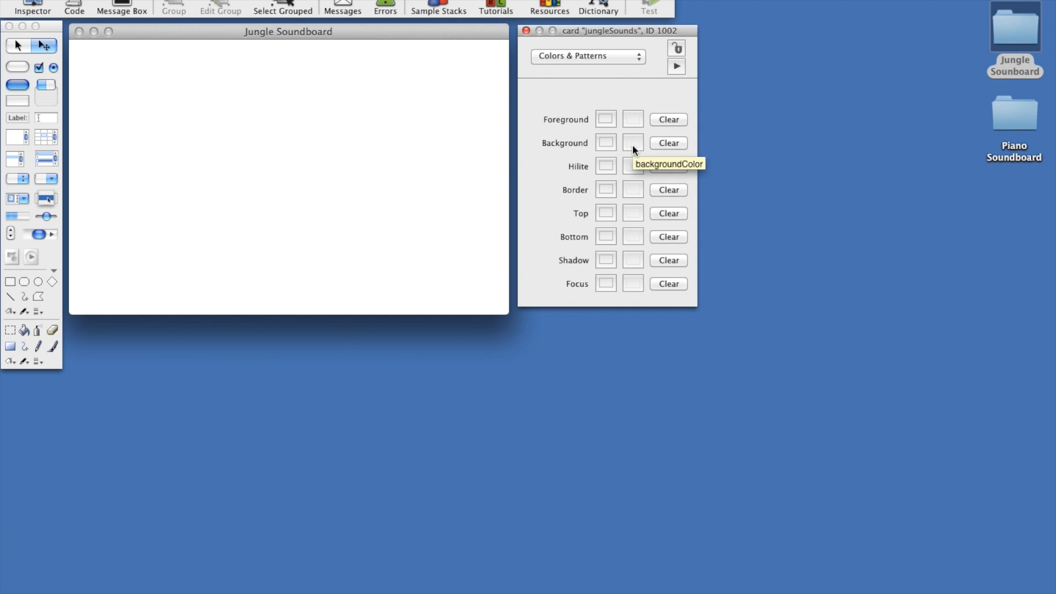
- Choose the jungle image from the This Stack image library as the card's background pattern
click(609, 143)
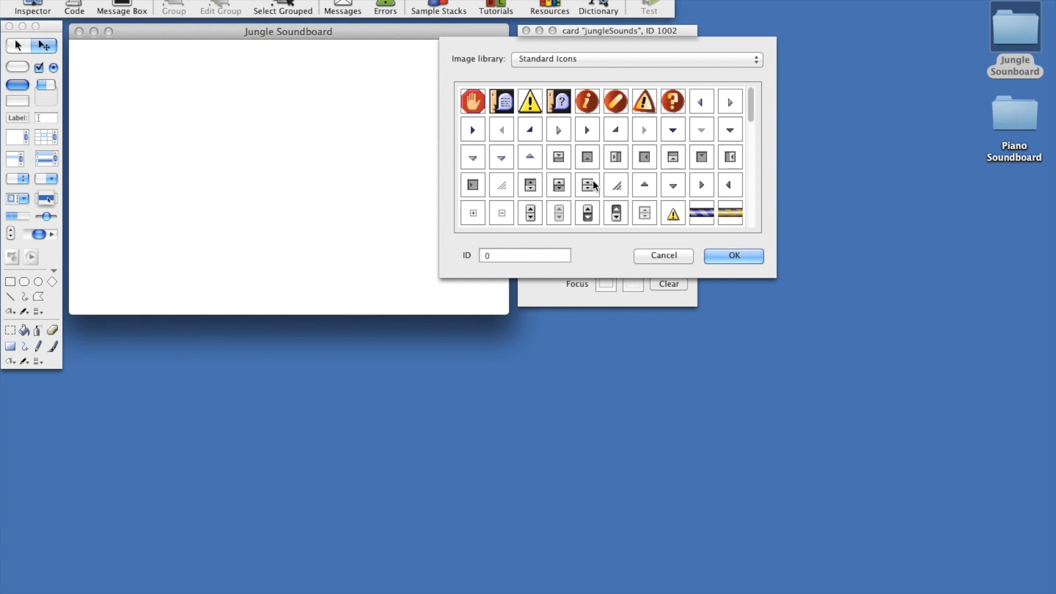
mouse_move(750, 104)
mouse_down()
mouse_move(749, 206)
mouse_move(751, 108)
mouse_up()
click(719, 59)
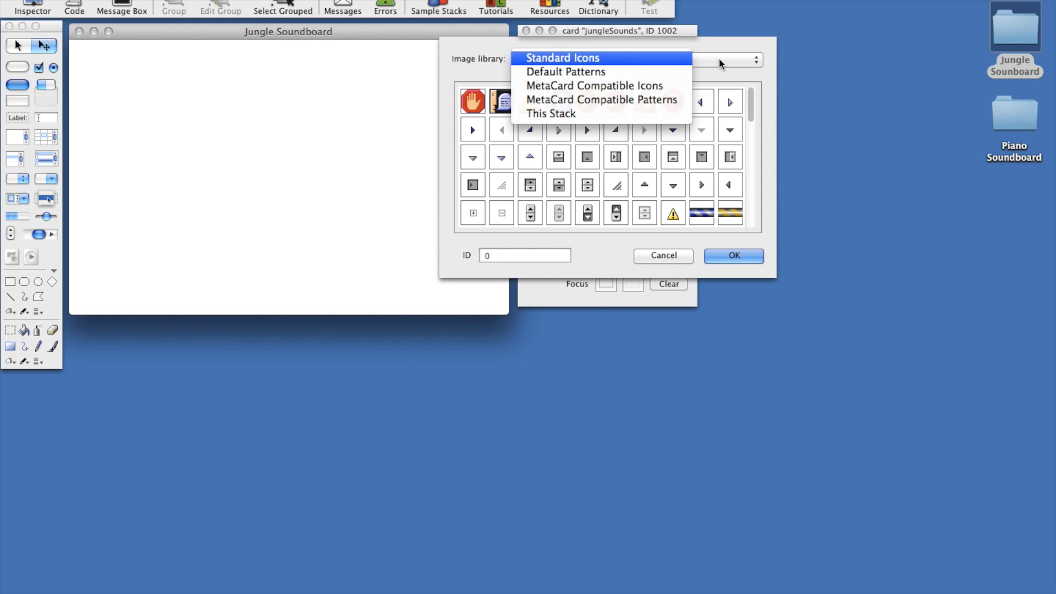
click(672, 112)
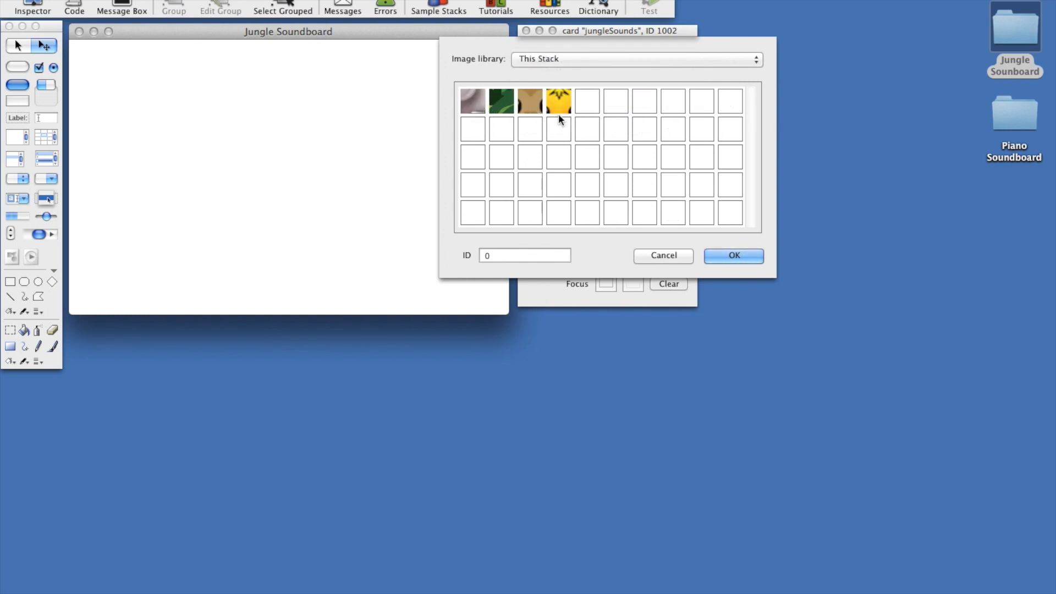
double_click(500, 104)
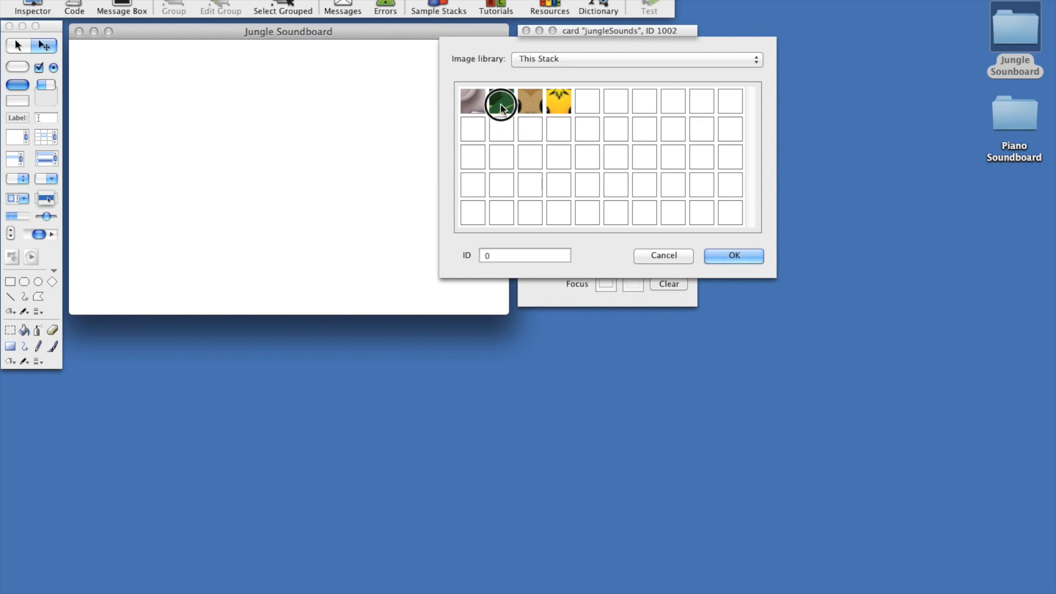